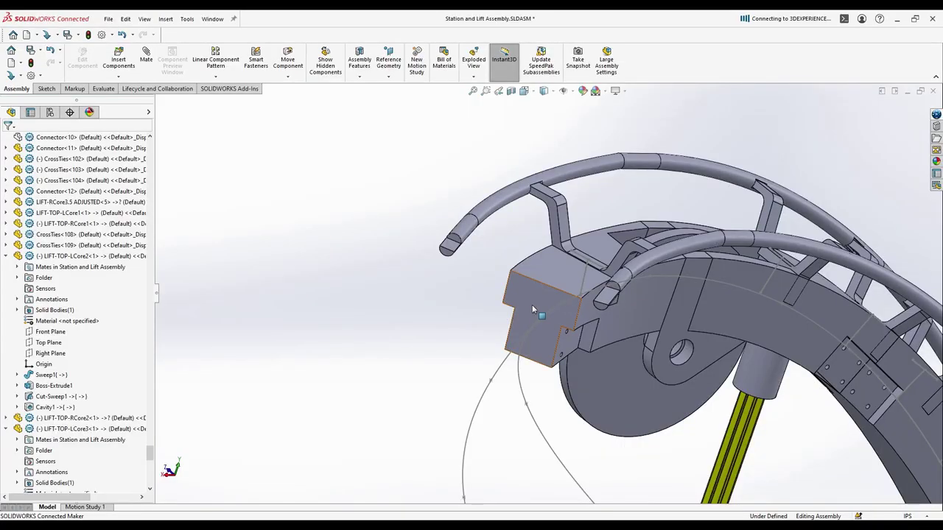
# Orbit around the lift-top bracket and open the lift path curve, 3DSketch7, for editing
pyautogui.click(532, 305)
pyautogui.moveTo(531, 304); pyautogui.dragTo(511, 352, button='middle')
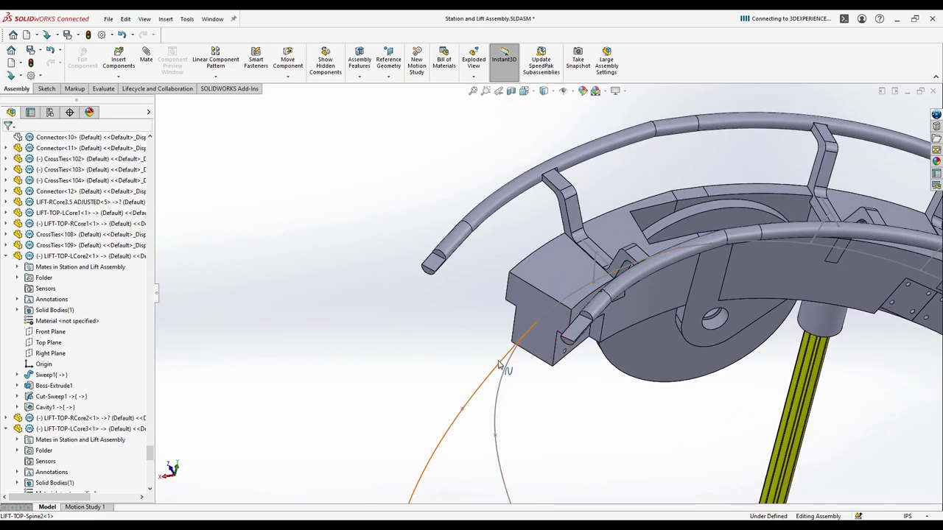
pyautogui.click(499, 364)
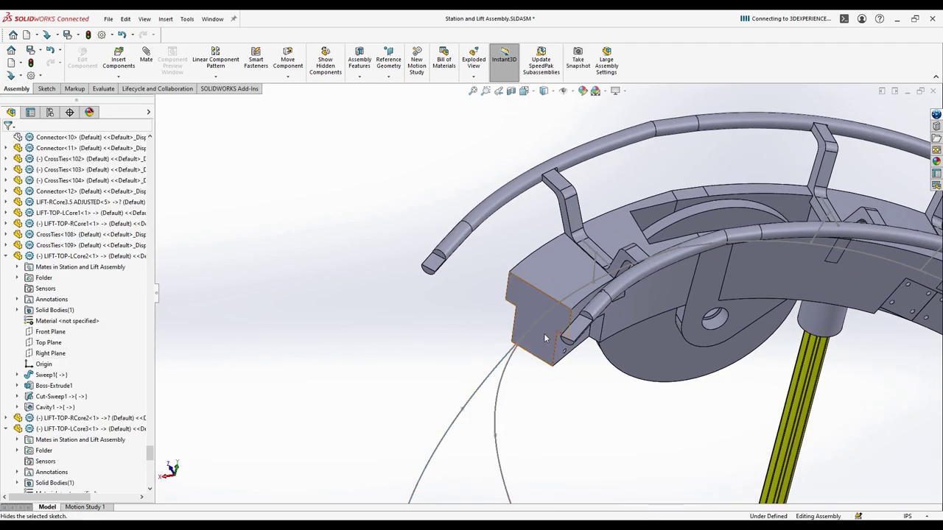
pyautogui.doubleClick(570, 299)
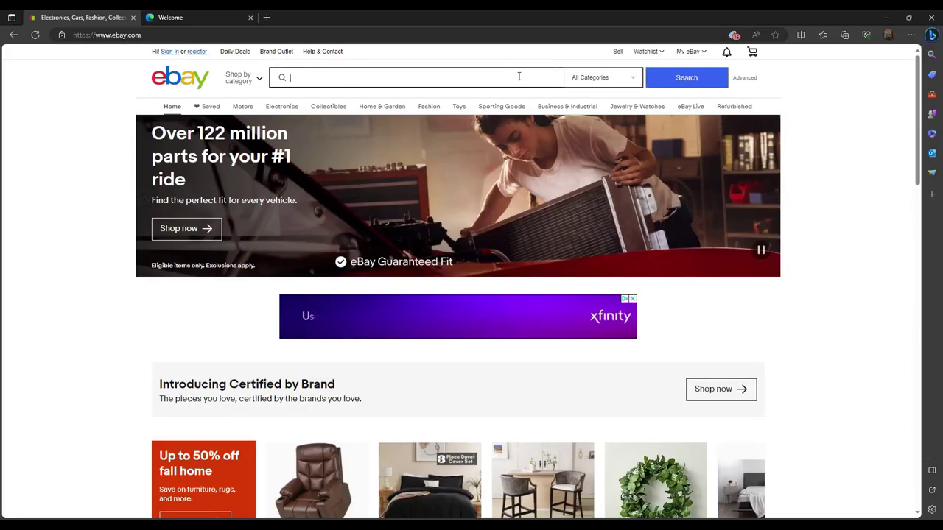
# Search eBay for K'nex roller coaster and scroll down through the listings
pyautogui.write("'nex roller")
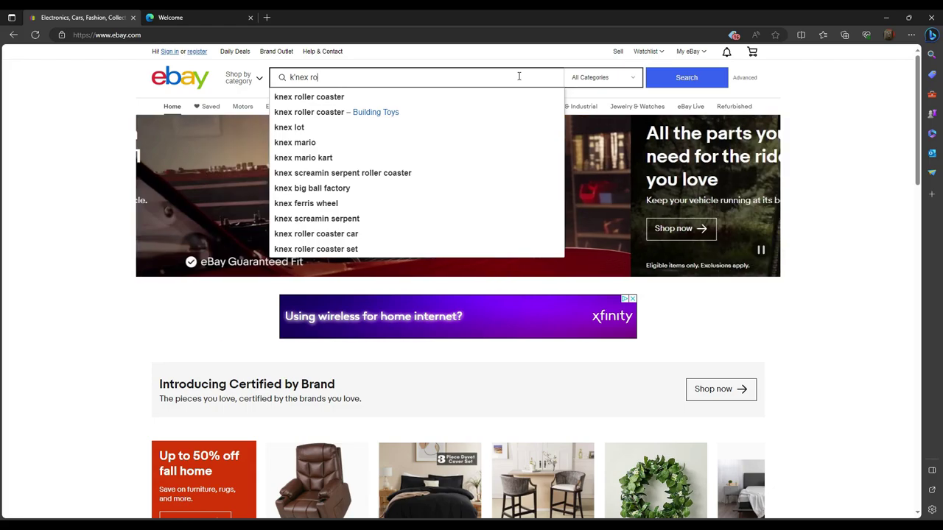
pyautogui.write(' coaster')
pyautogui.press('Return')
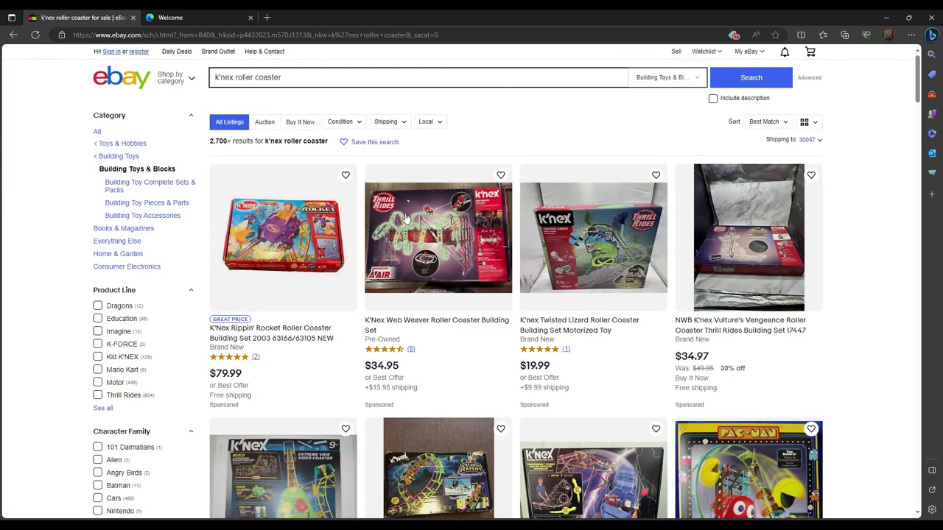
pyautogui.scroll(-2, 319, 302)
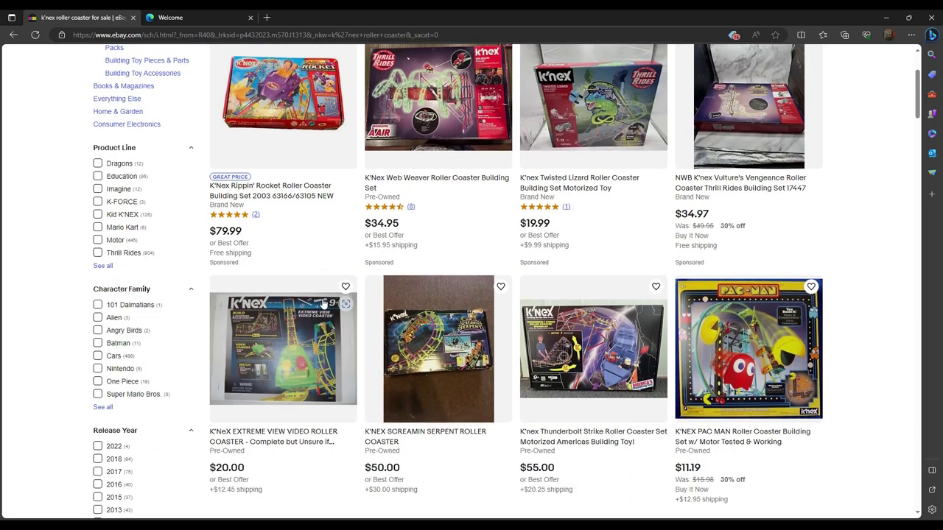
pyautogui.scroll(-1, 417, 346)
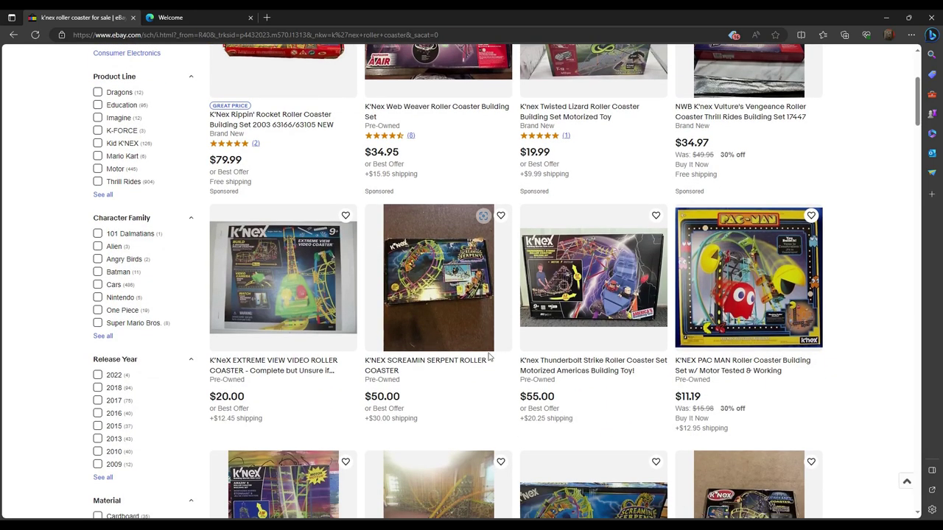
pyautogui.scroll(-3, 489, 356)
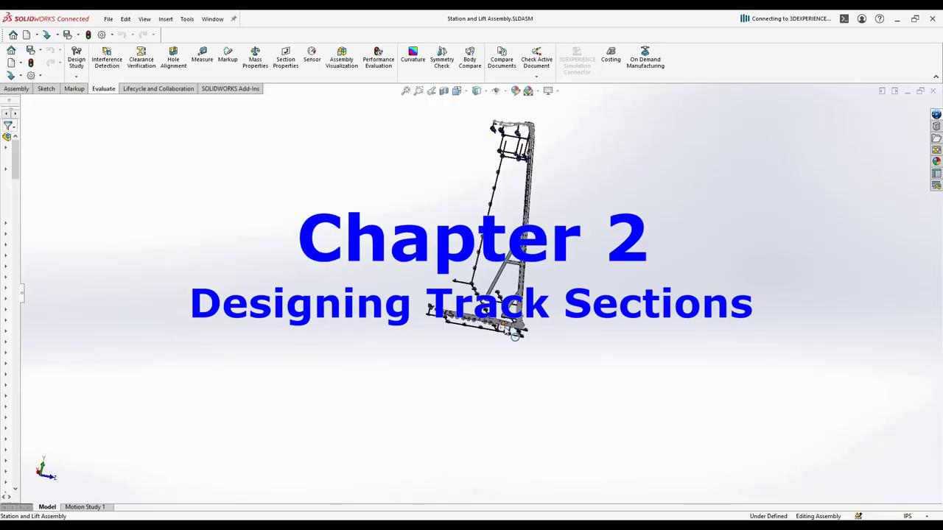
# Orbit the assembly to view it from another side
pyautogui.moveTo(485, 333); pyautogui.dragTo(462, 332, button='middle')
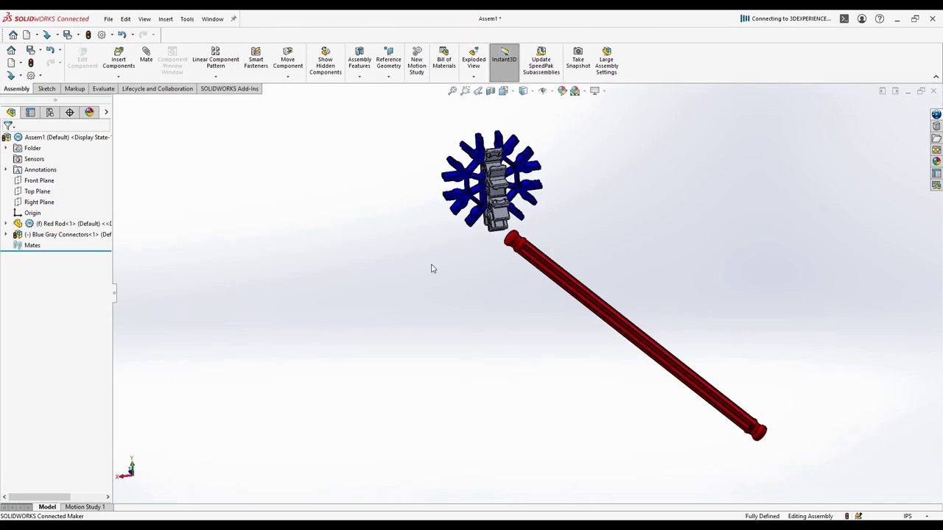
# Slide the Gray Connector hub beside the red rod's end and pick a connector face to mate
pyautogui.click(498, 215)
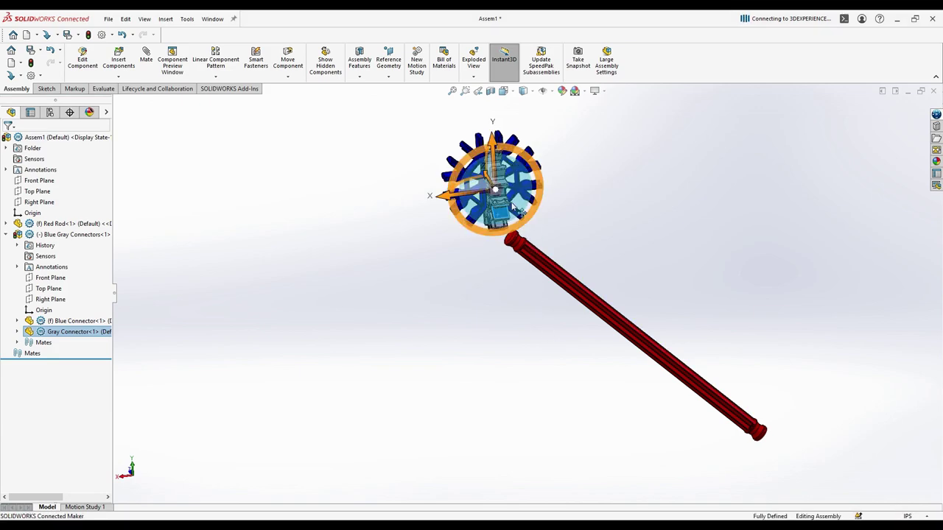
pyautogui.moveTo(448, 196); pyautogui.dragTo(459, 147)
pyautogui.click(506, 326)
pyautogui.moveTo(506, 326); pyautogui.dragTo(434, 243, button='middle')
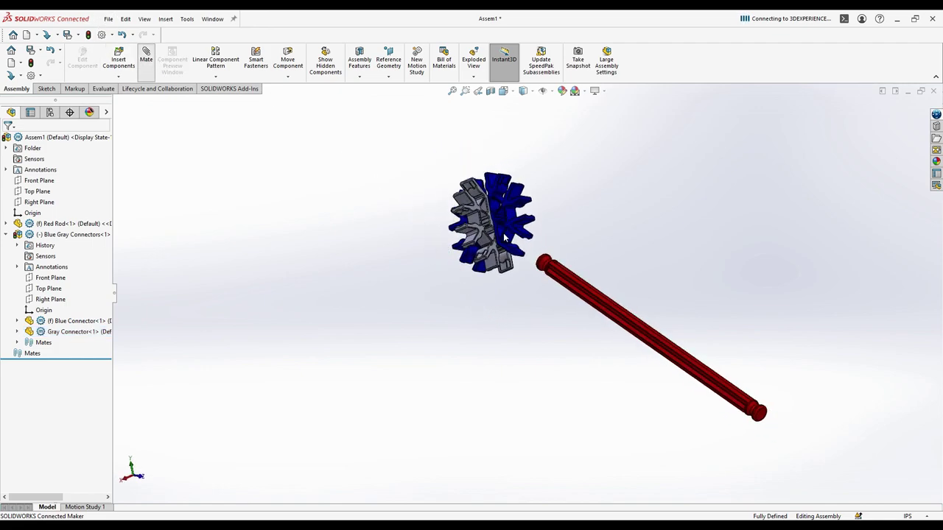
pyautogui.scroll(-5, 506, 237)
pyautogui.click(537, 280)
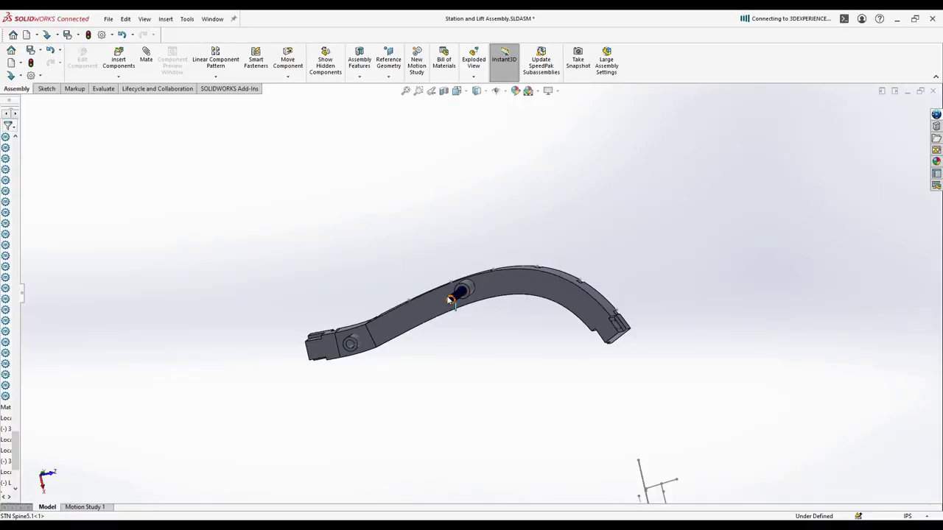
# Zoom onto Rod_Blue in STN Spine5 and orbit to a side view of its bushing fit
pyautogui.scroll(-8, 464, 288)
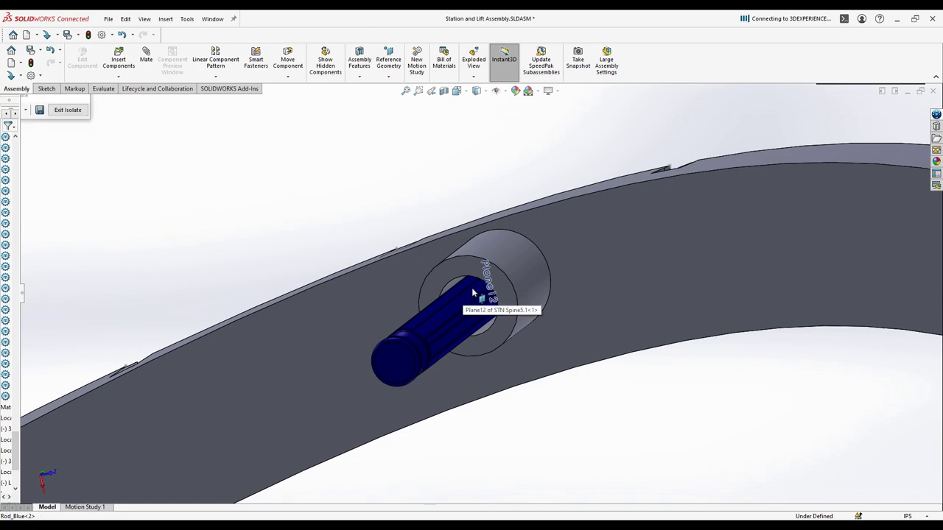
pyautogui.click(475, 284)
pyautogui.moveTo(476, 284); pyautogui.dragTo(476, 241, button='middle')
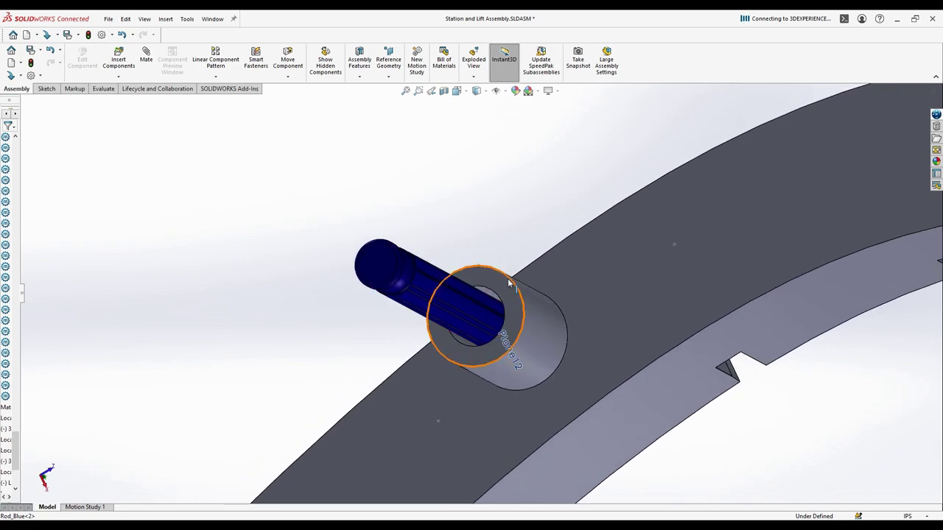
pyautogui.scroll(-8, 470, 342)
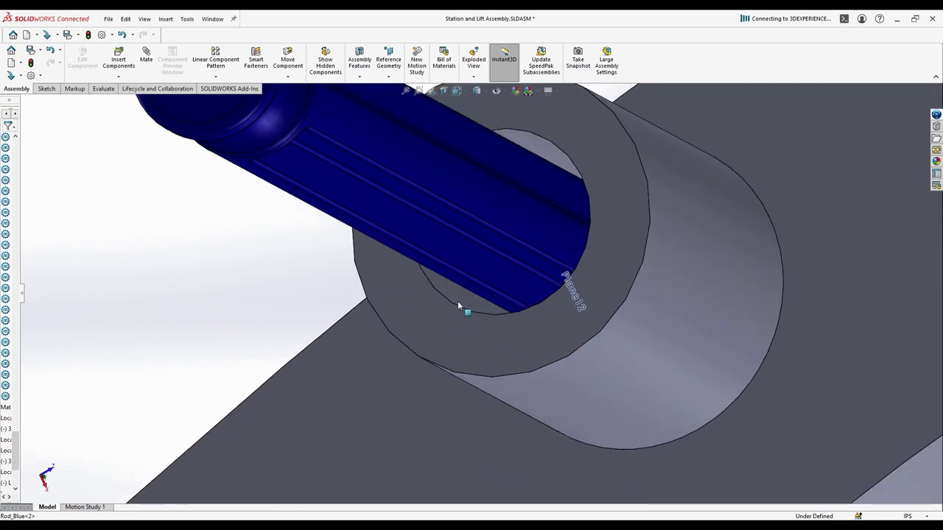
pyautogui.moveTo(471, 292); pyautogui.dragTo(486, 265, button='middle')
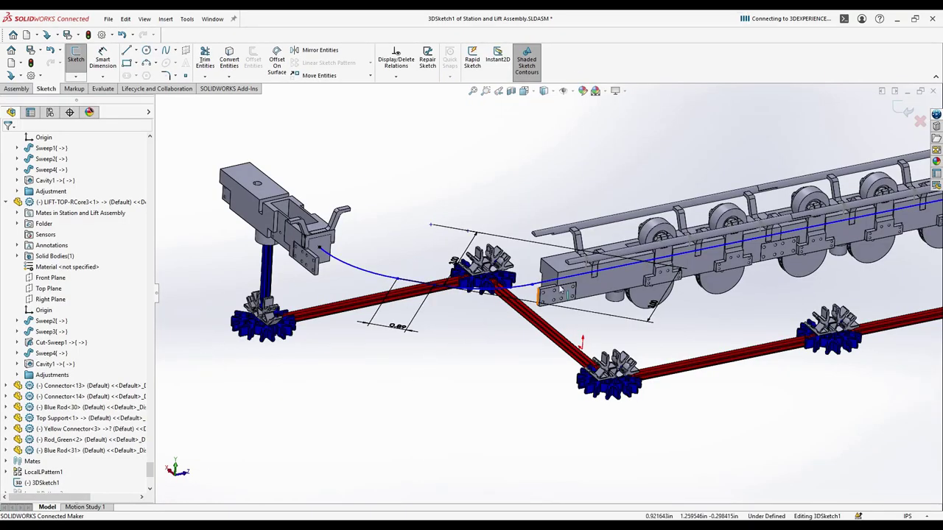
# Draw a short straight 3D sketch line from the spline's endpoint beside the lift frame
pyautogui.scroll(-10, 561, 290)
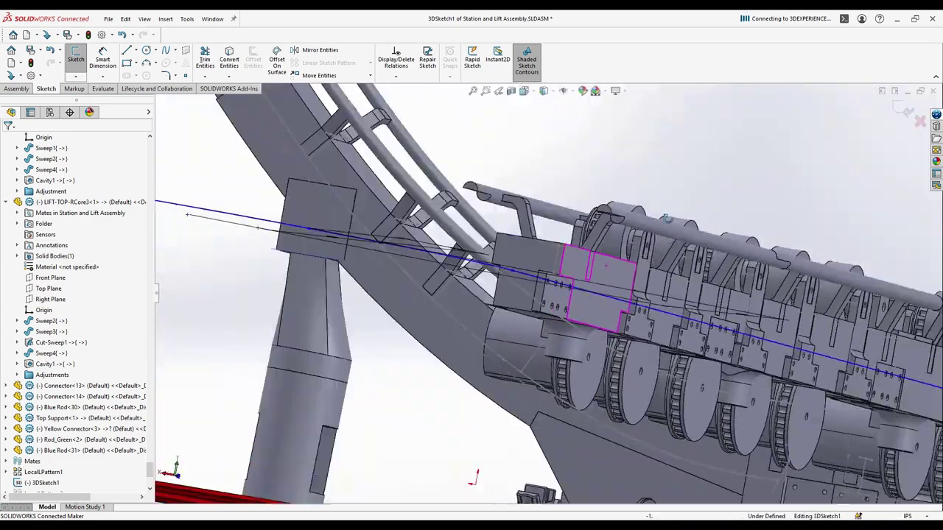
pyautogui.moveTo(665, 218); pyautogui.dragTo(319, 38, button='middle')
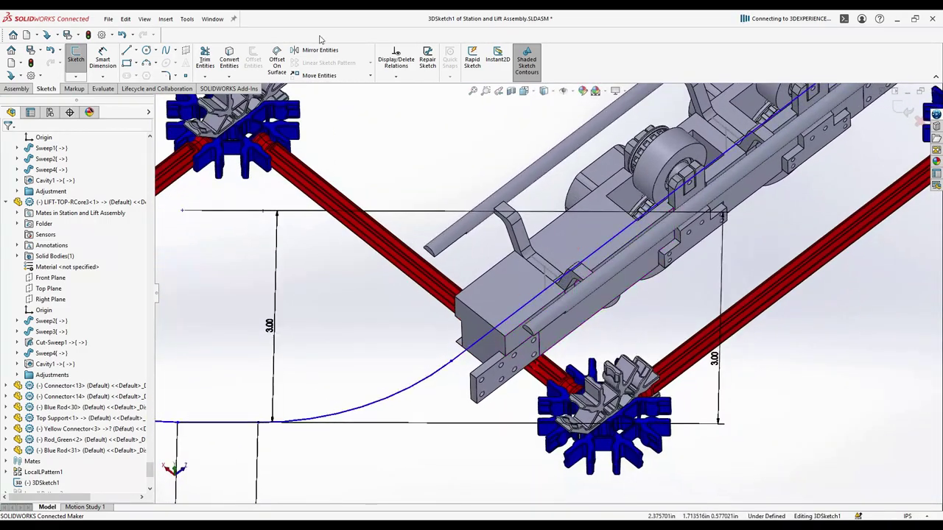
pyautogui.click(451, 363)
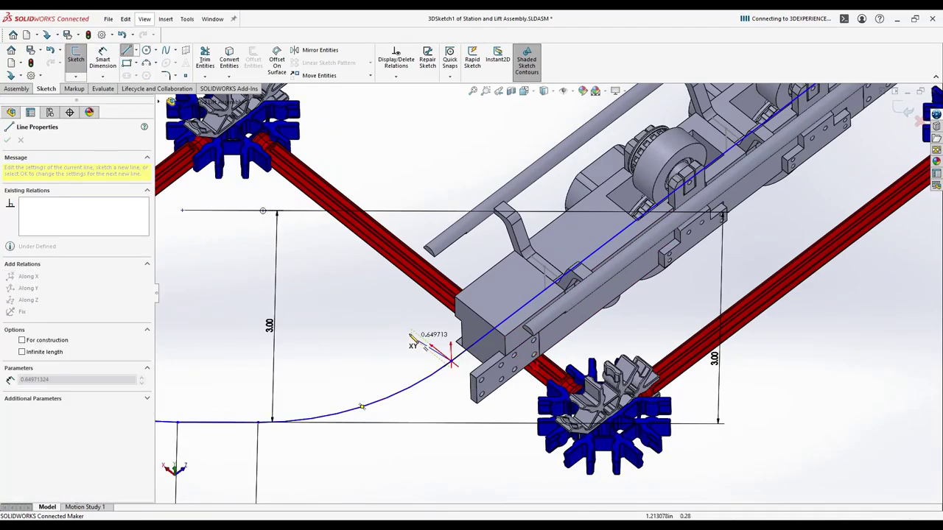
pyautogui.click(426, 375)
pyautogui.press('Escape')
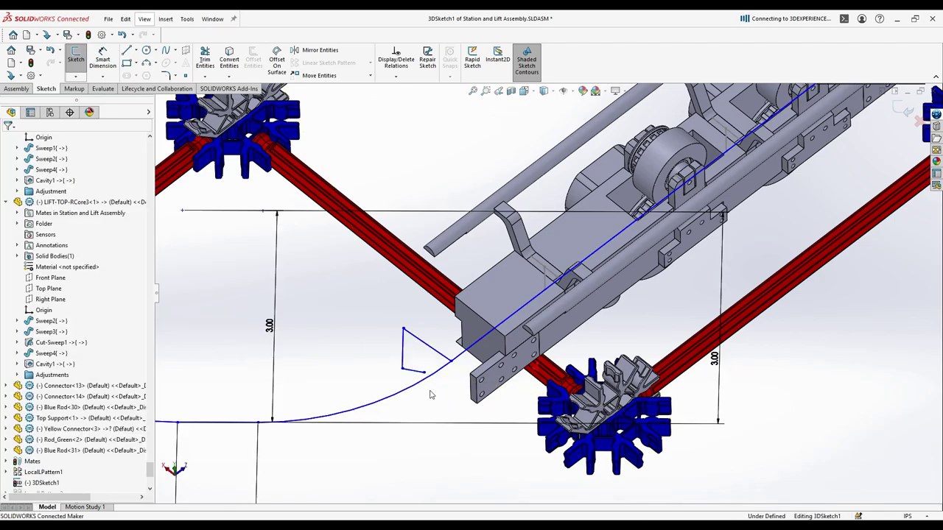
# Zoom and orbit around the gear and rail to check the new line against the frame
pyautogui.scroll(3, 431, 376)
pyautogui.moveTo(432, 354); pyautogui.dragTo(450, 350, button='middle')
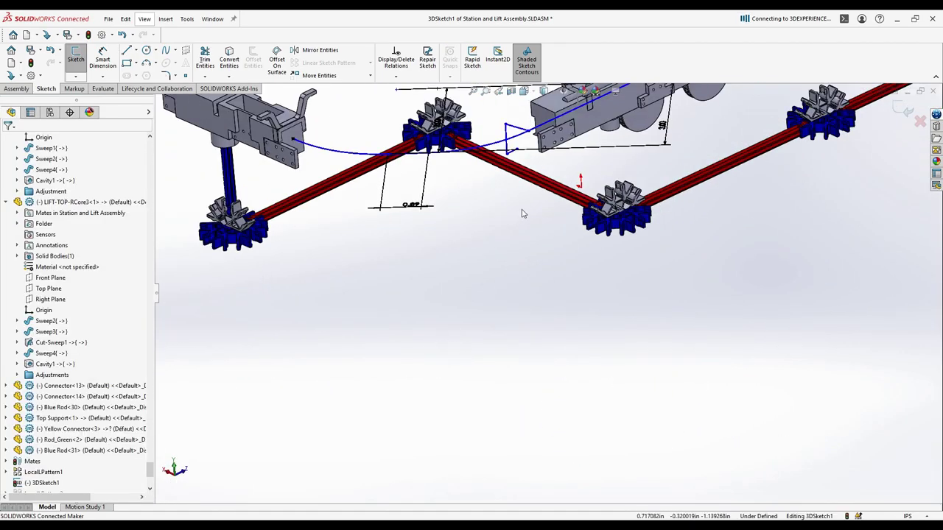
pyautogui.scroll(3, 521, 214)
pyautogui.scroll(-5, 582, 383)
pyautogui.moveTo(590, 391); pyautogui.dragTo(575, 370, button='middle')
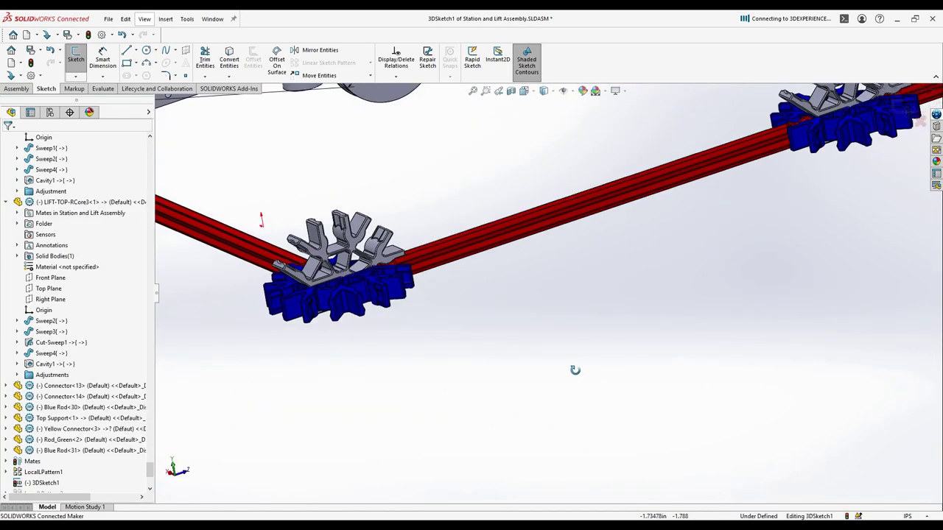
pyautogui.scroll(3, 575, 370)
pyautogui.scroll(-6, 574, 370)
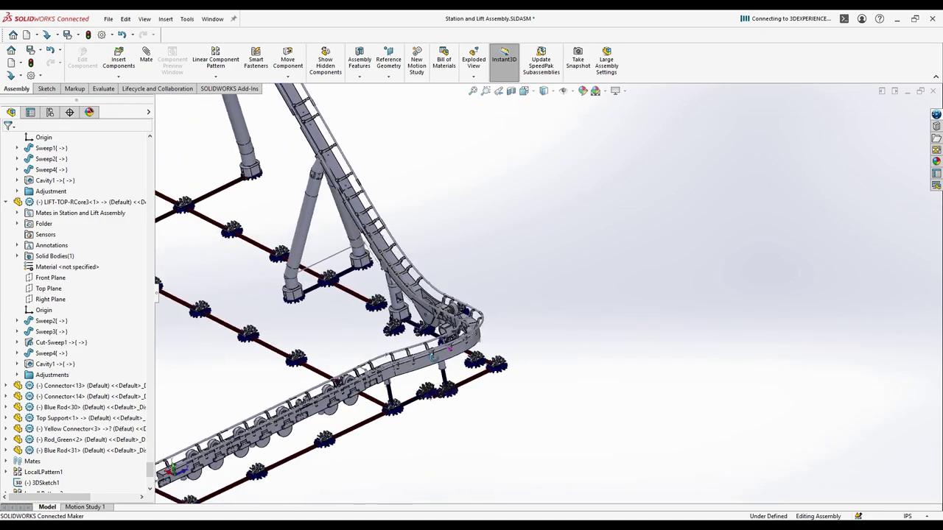
# Rotate the coaster assembly view toward the curved lift top
pyautogui.moveTo(430, 345); pyautogui.dragTo(519, 408, button='middle')
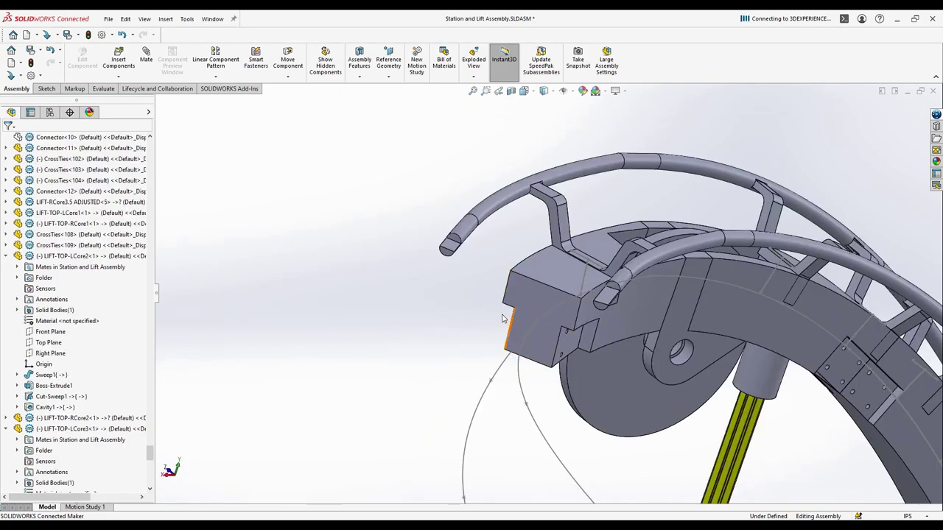
# Select the 3DSketch7 curve along the ring and orbit around STNSpine1's 3D sketch path
pyautogui.moveTo(532, 304); pyautogui.dragTo(514, 351, button='middle')
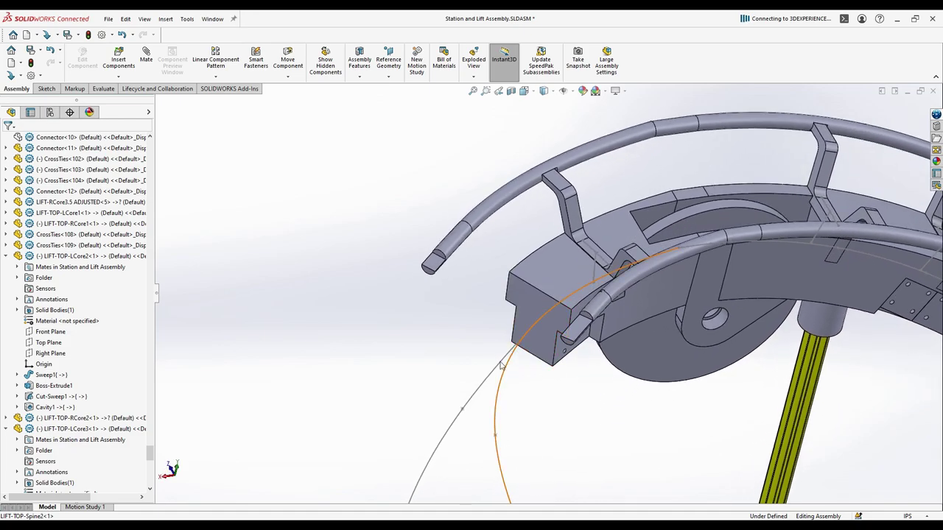
pyautogui.click(499, 364)
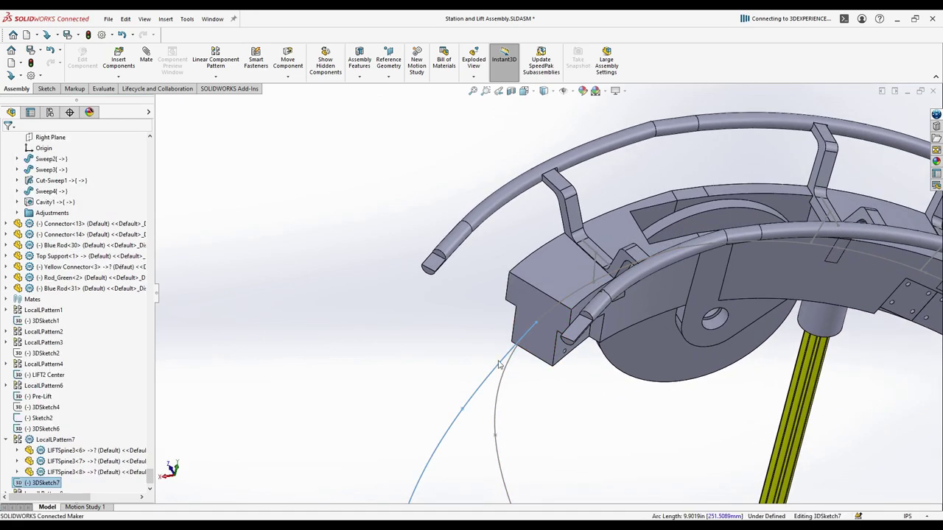
pyautogui.click(537, 352)
pyautogui.click(574, 302)
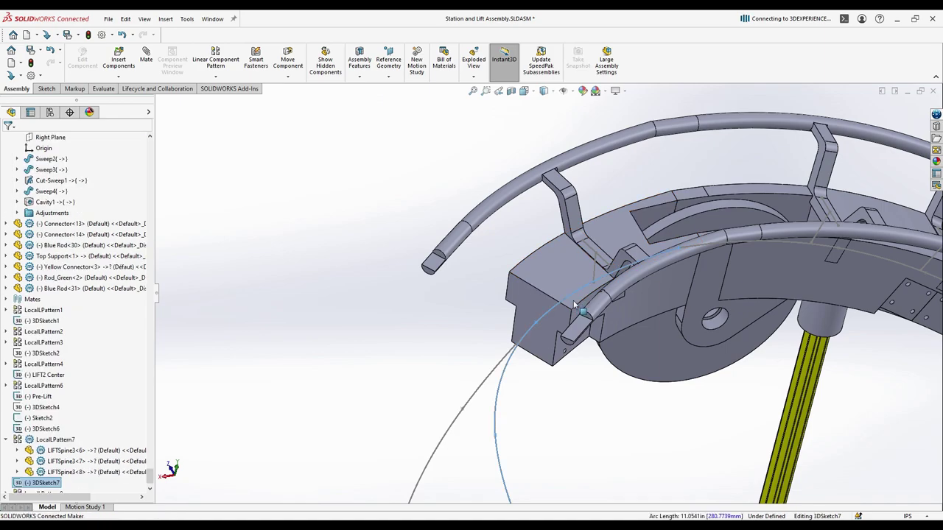
pyautogui.click(578, 382)
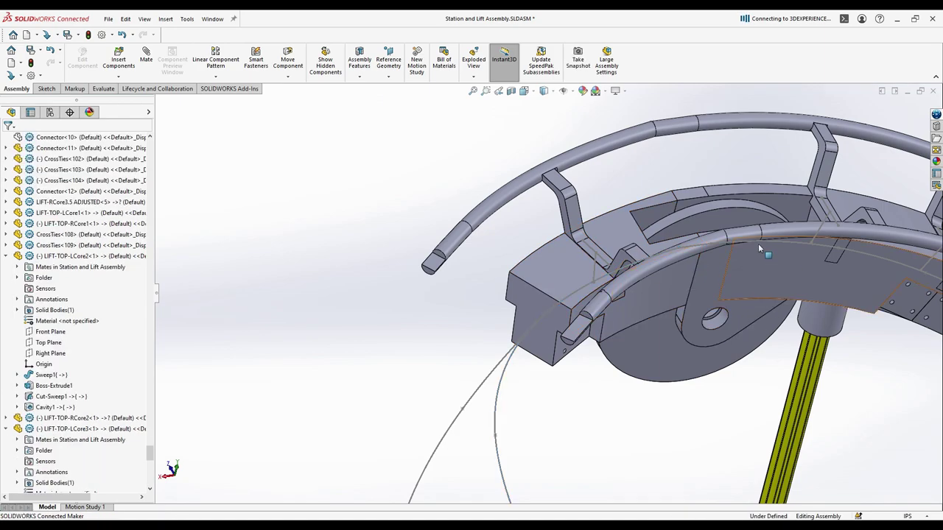
pyautogui.click(752, 241)
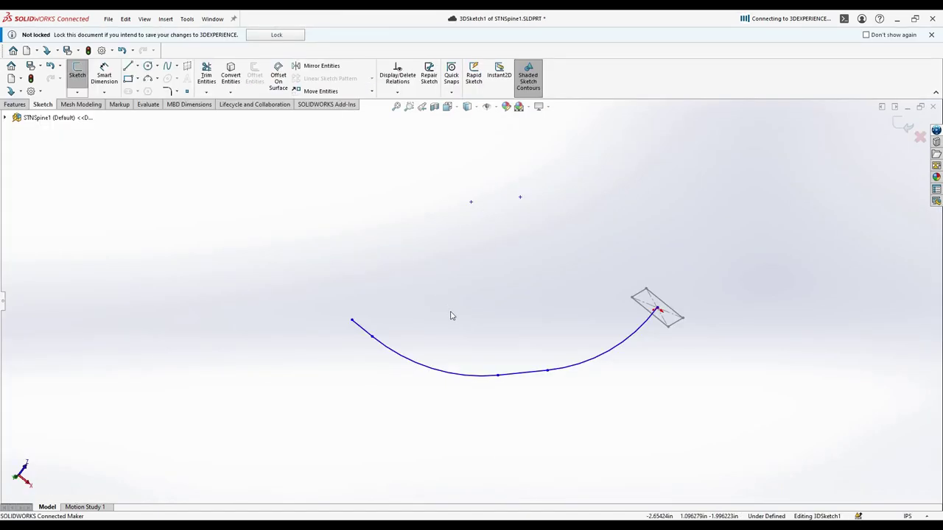
pyautogui.moveTo(457, 318)
pyautogui.mouseDown(button='middle')
pyautogui.moveTo(455, 334)
pyautogui.moveTo(420, 360)
pyautogui.moveTo(446, 354)
pyautogui.mouseUp(button='middle')
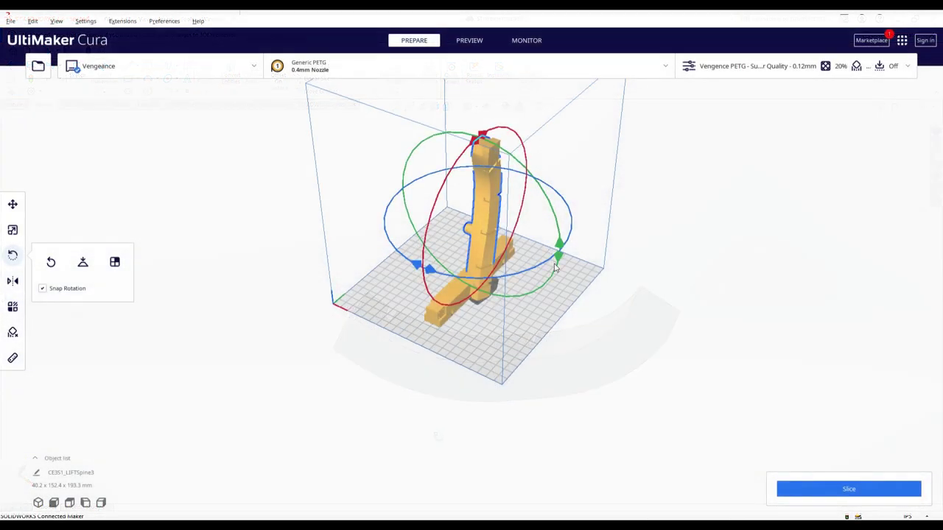
# Rotate CE351_LIFTSpine3 flat, apply Arrange All Models, then start slicing
pyautogui.moveTo(556, 269); pyautogui.dragTo(575, 332)
pyautogui.rightClick(560, 339)
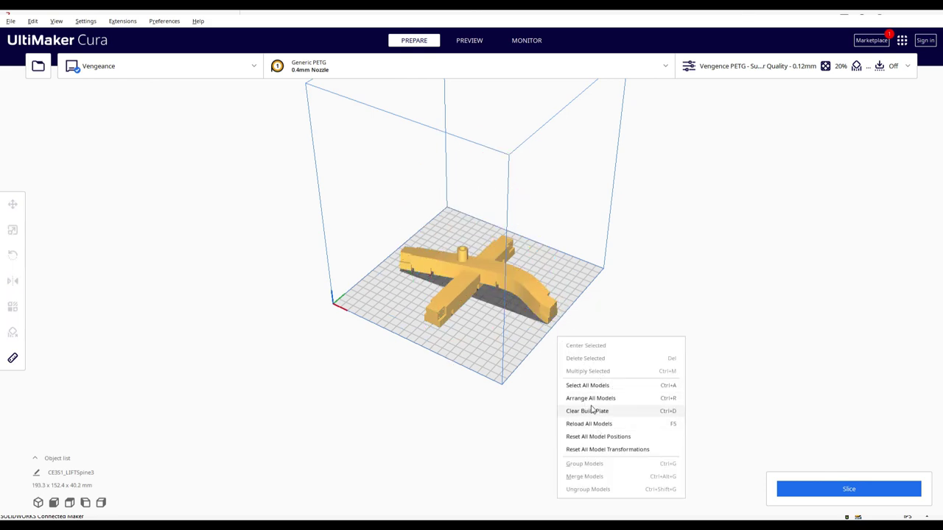
pyautogui.click(585, 399)
pyautogui.moveTo(468, 371); pyautogui.dragTo(736, 512, button='right')
pyautogui.click(817, 493)
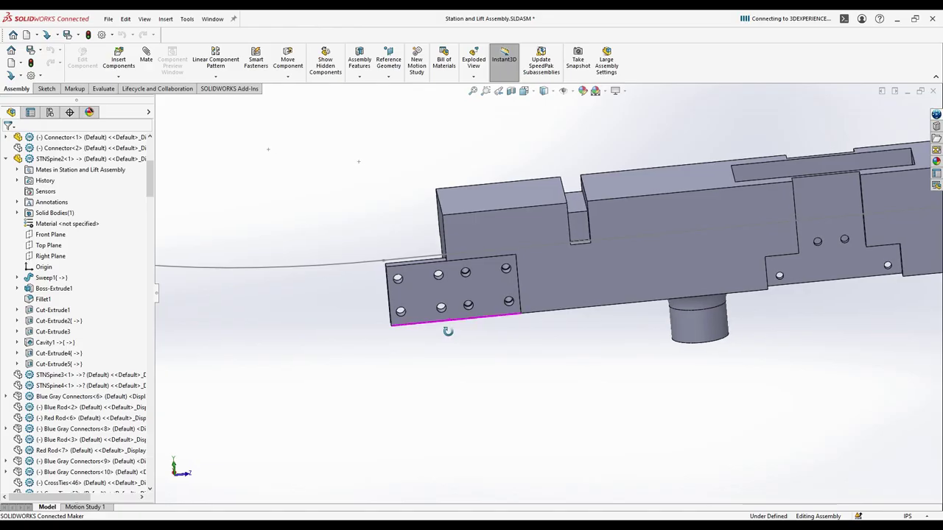
pyautogui.moveTo(448, 331); pyautogui.dragTo(441, 252, button='middle')
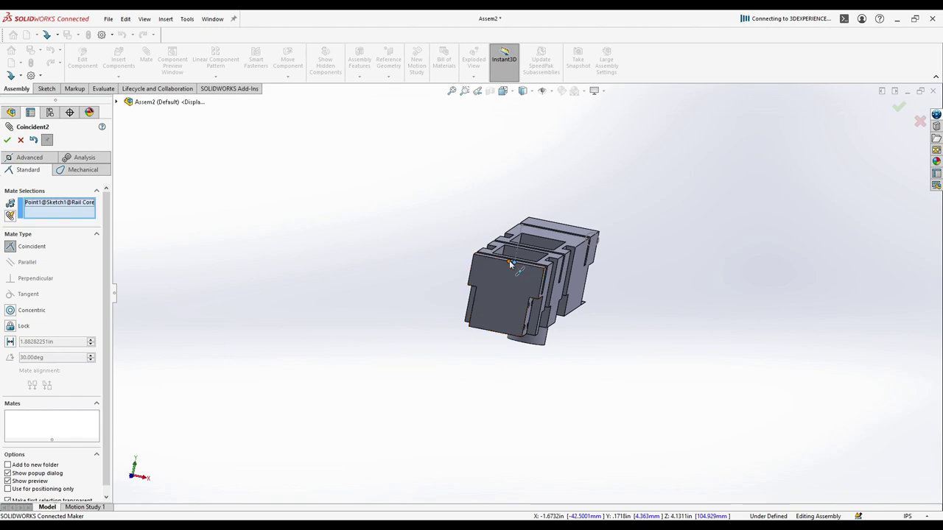
# Complete the coincident mate between the Rail Core sketch point and the spine's point
pyautogui.click(511, 267)
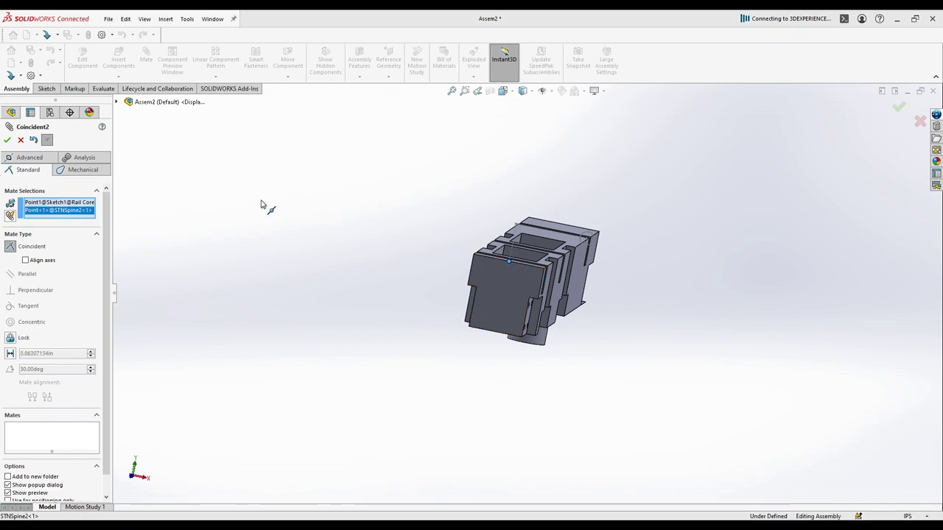
pyautogui.click(7, 140)
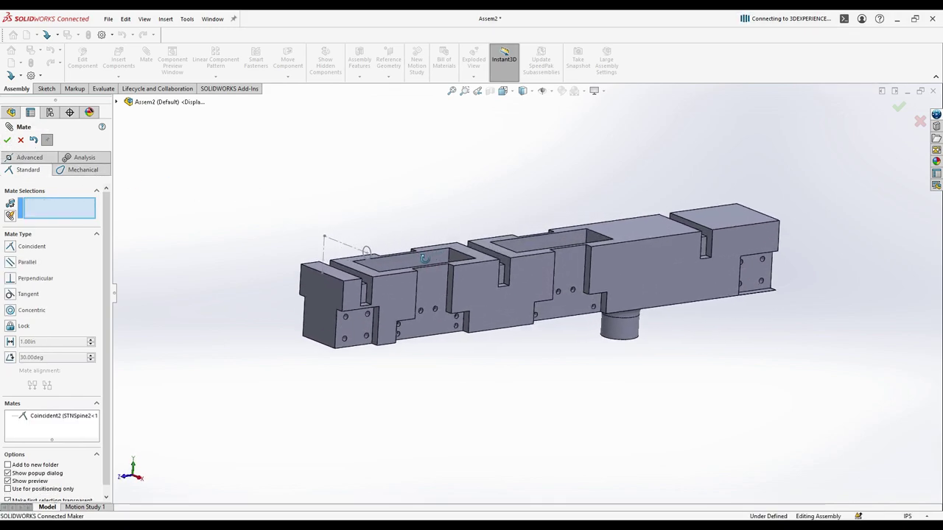
pyautogui.moveTo(424, 257); pyautogui.dragTo(431, 300, button='middle')
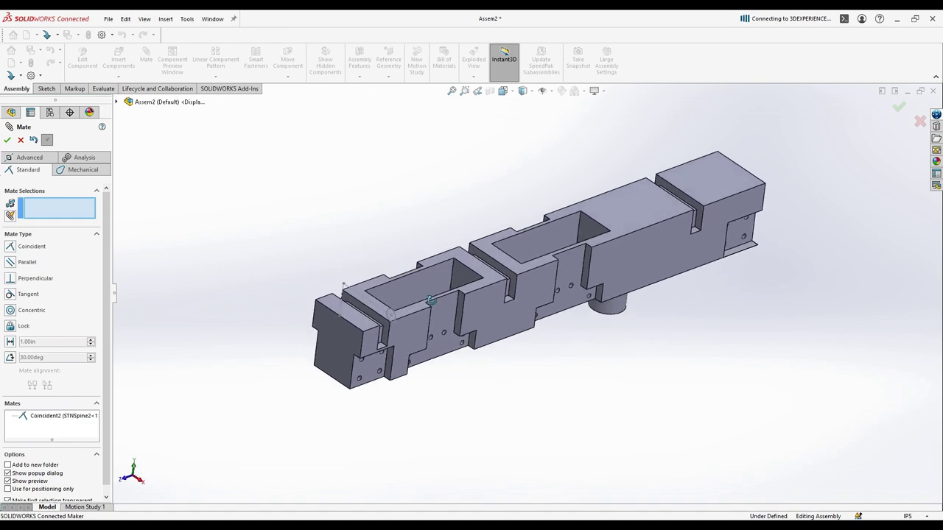
pyautogui.click(7, 140)
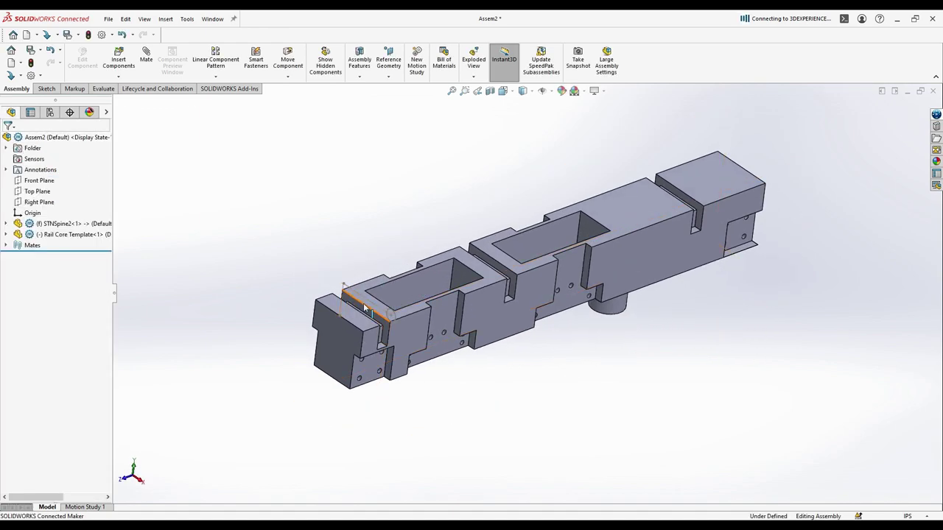
# Edit Rail Core Template and extrude its small circle Sketch1 into a 6 in rod
pyautogui.click(394, 323)
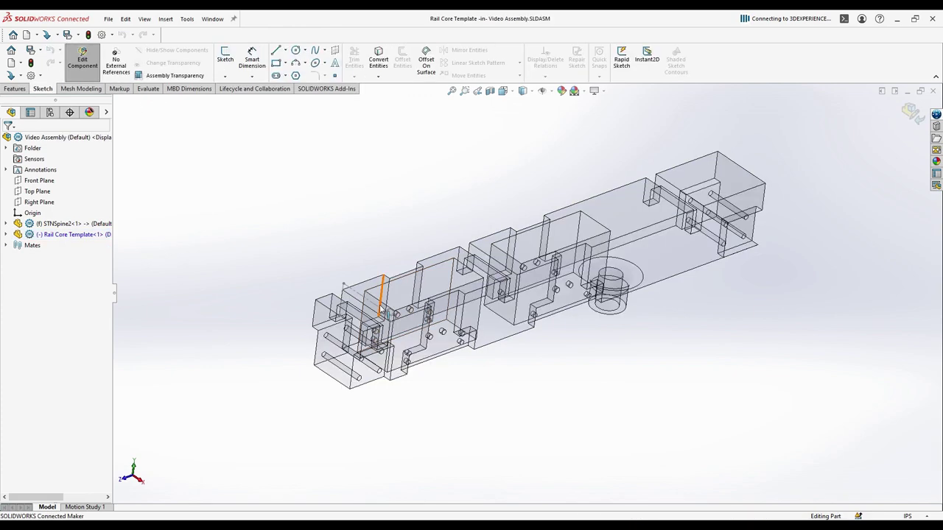
pyautogui.moveTo(393, 318); pyautogui.dragTo(352, 389, button='middle')
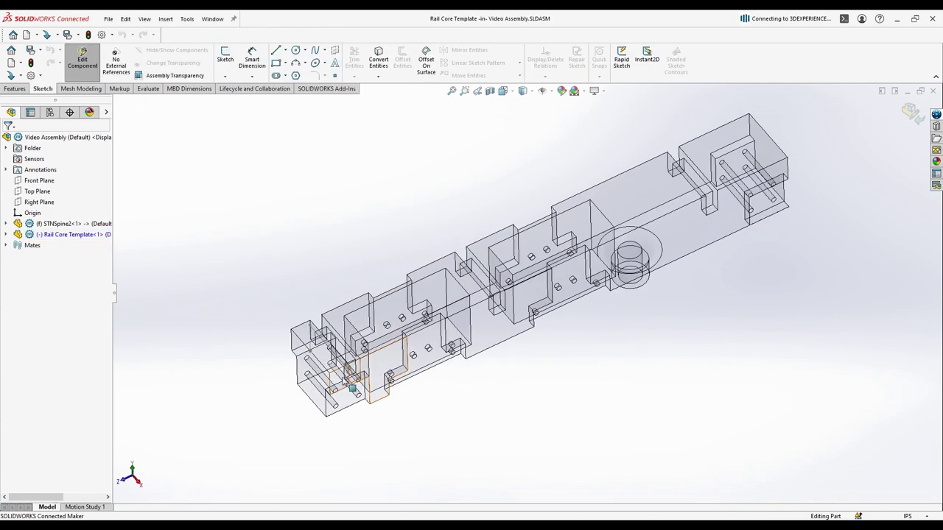
pyautogui.click(74, 234)
pyautogui.click(77, 62)
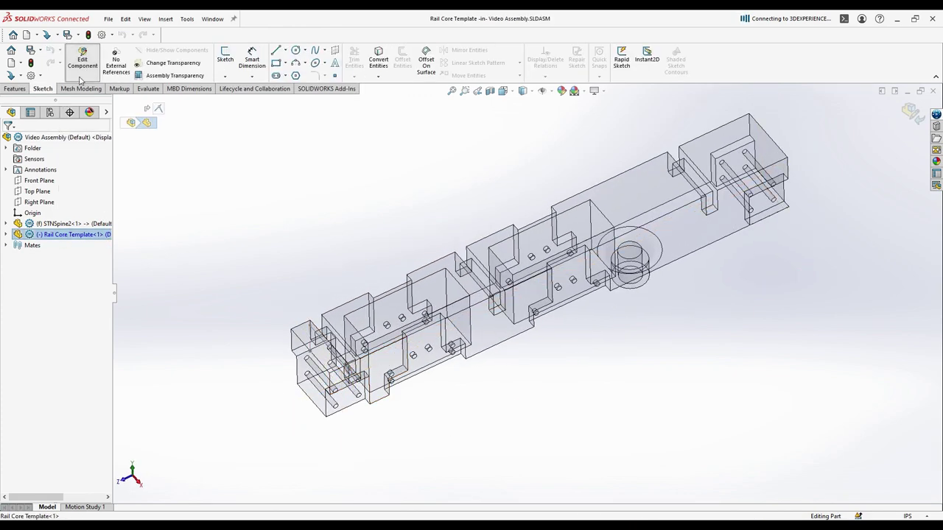
pyautogui.click(16, 90)
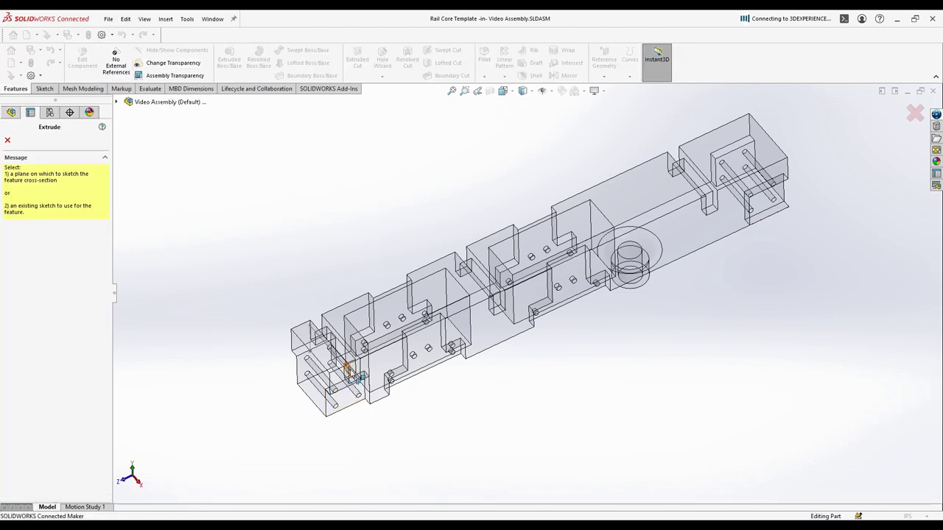
pyautogui.click(345, 370)
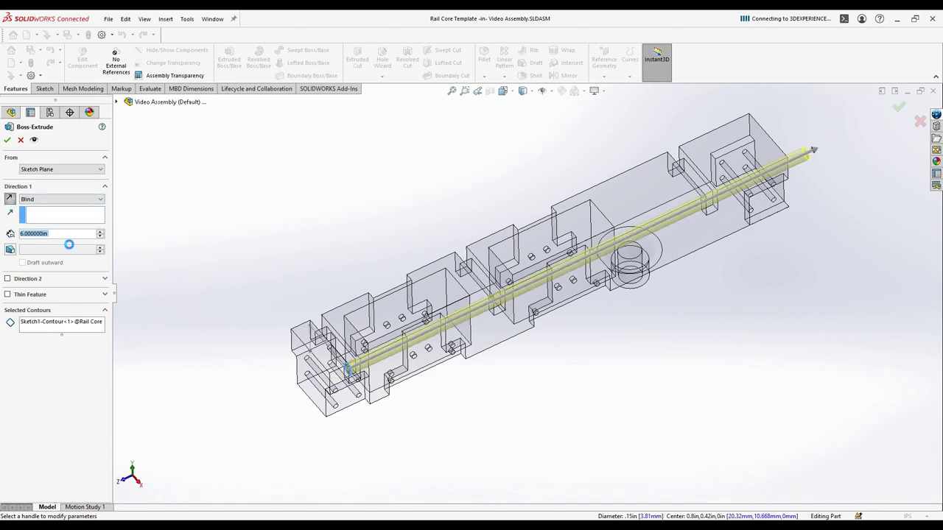
pyautogui.press('Return')
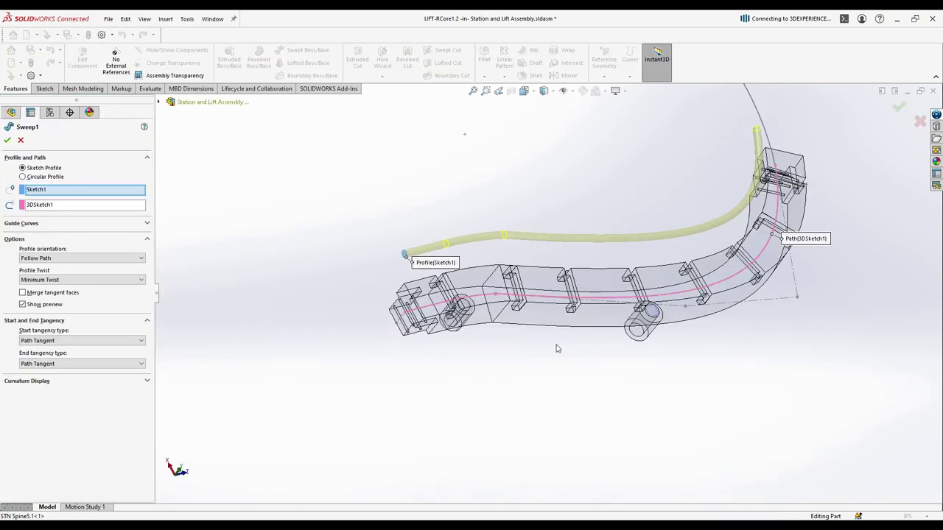
# Orbit and zoom around the Sweep1 preview of the curved lift section in LIFT-RCore1.2
pyautogui.moveTo(557, 349); pyautogui.dragTo(630, 269, button='middle')
pyautogui.scroll(3, 403, 267)
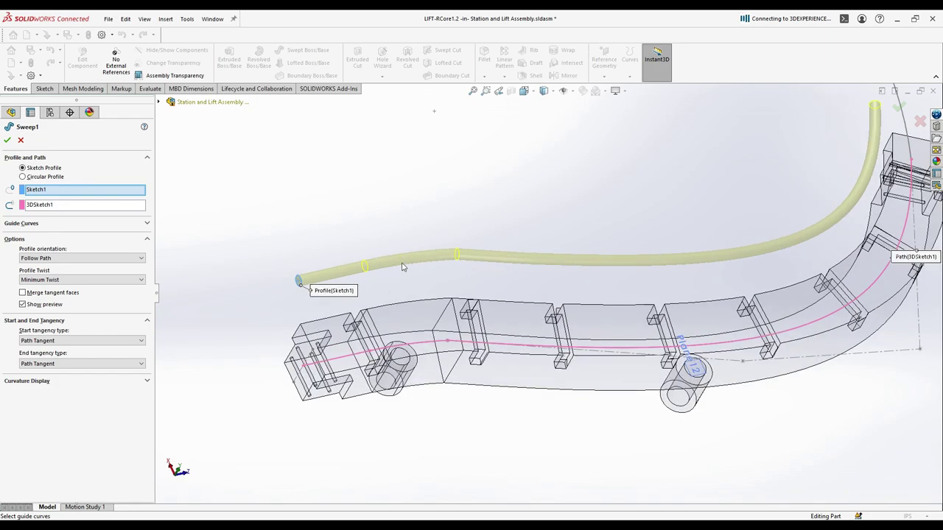
pyautogui.scroll(3, 403, 267)
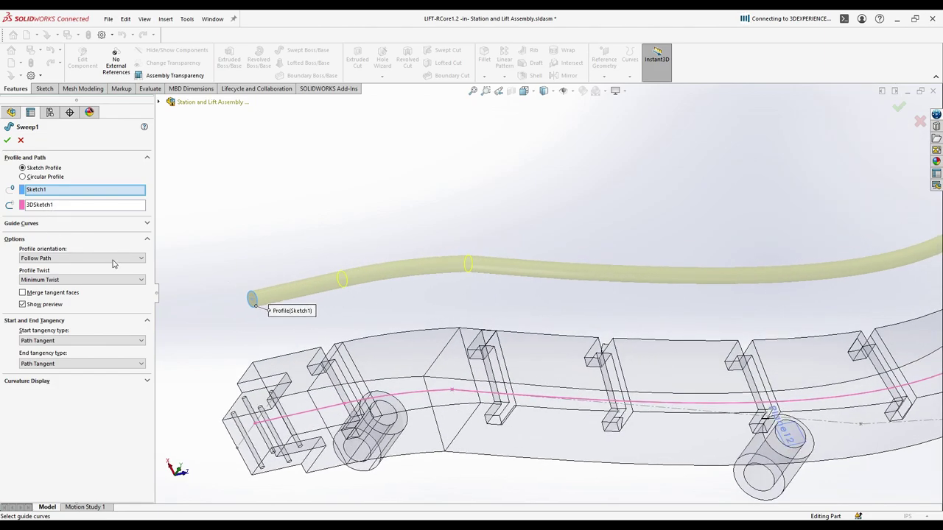
pyautogui.scroll(-3, 443, 361)
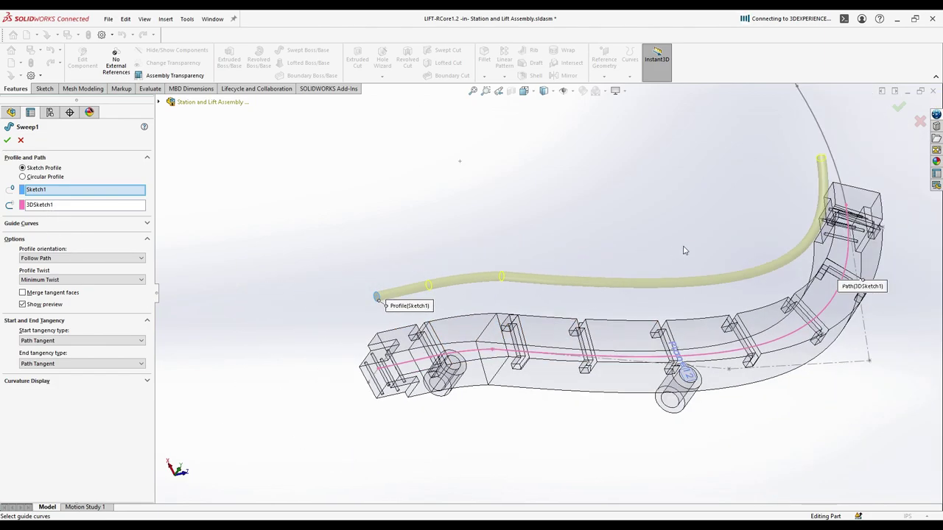
pyautogui.moveTo(703, 438); pyautogui.dragTo(712, 444, button='middle')
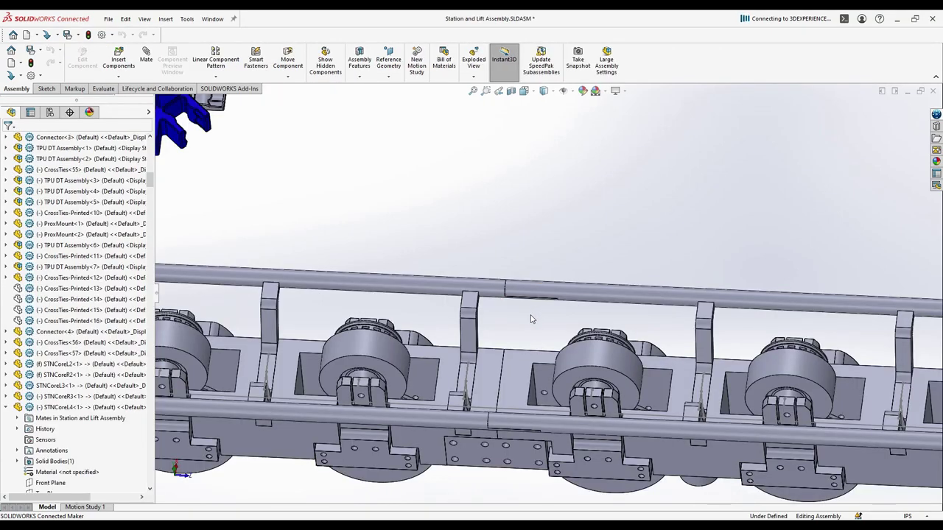
# Orbit and enlarge the view of the Station and Lift Assembly
pyautogui.moveTo(529, 319); pyautogui.dragTo(543, 289, button='middle')
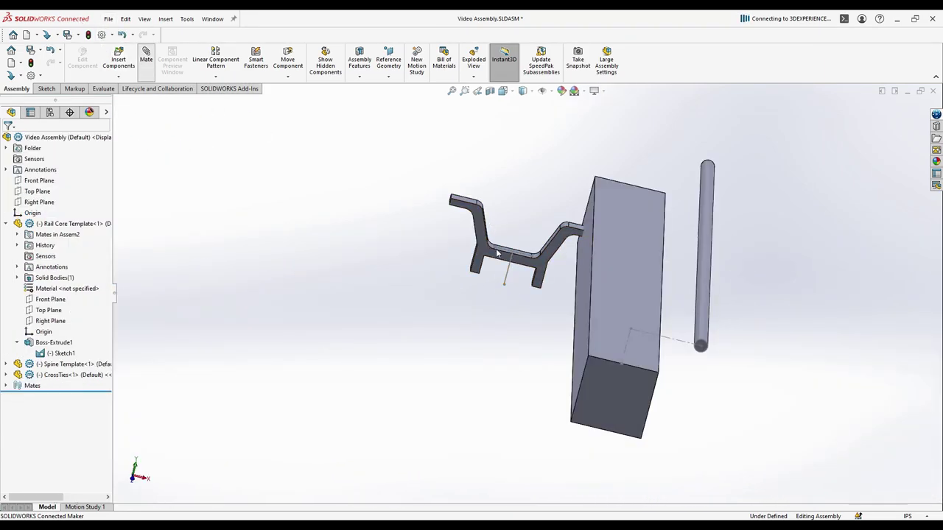
# Add a coincident mate between the cross-tie's edge and the spine face
pyautogui.press('m')
pyautogui.click(504, 253)
pyautogui.click(627, 302)
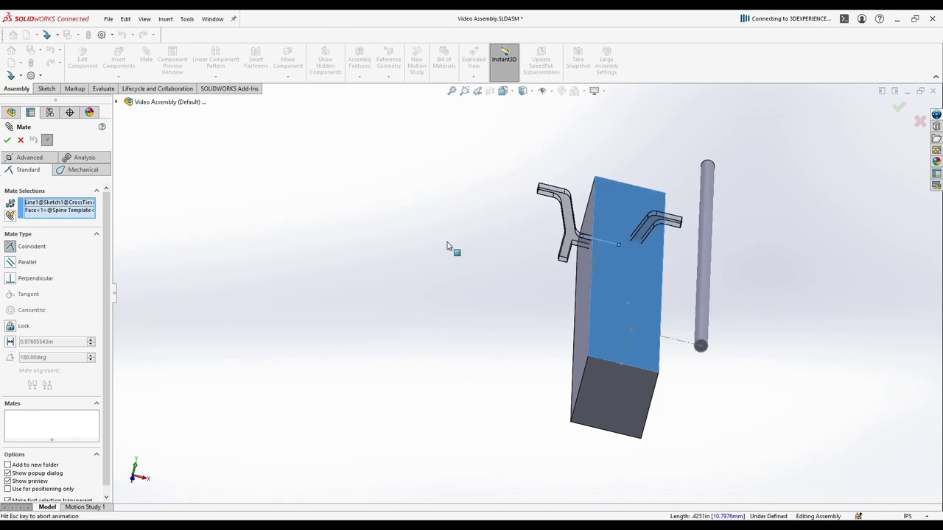
pyautogui.click(8, 141)
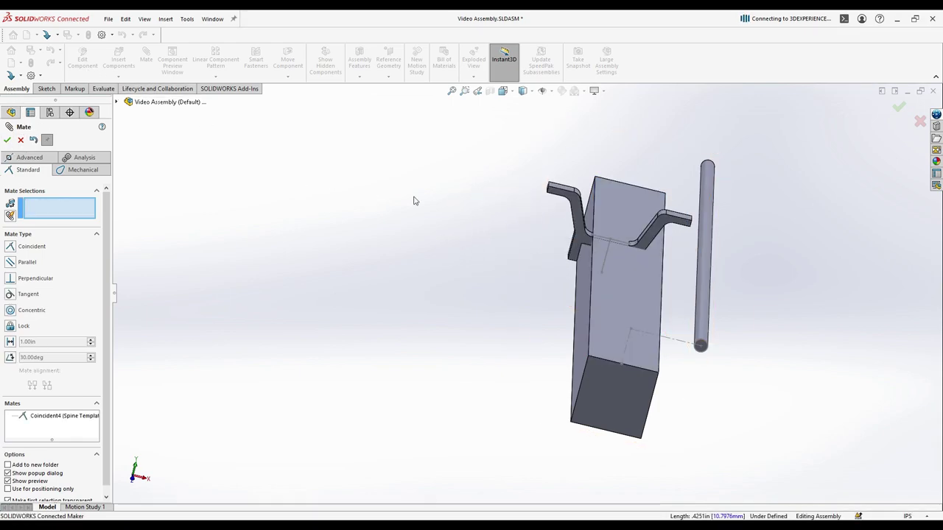
# Add a second coincident mate between the spine's side face and the cross-tie, then select the rail rod
pyautogui.moveTo(415, 200); pyautogui.dragTo(529, 244, button='middle')
pyautogui.click(590, 279)
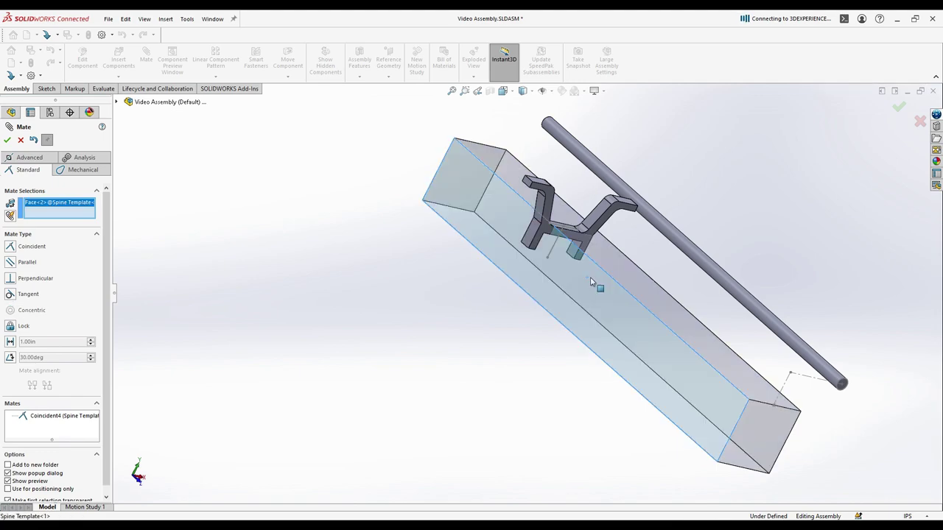
pyautogui.click(531, 234)
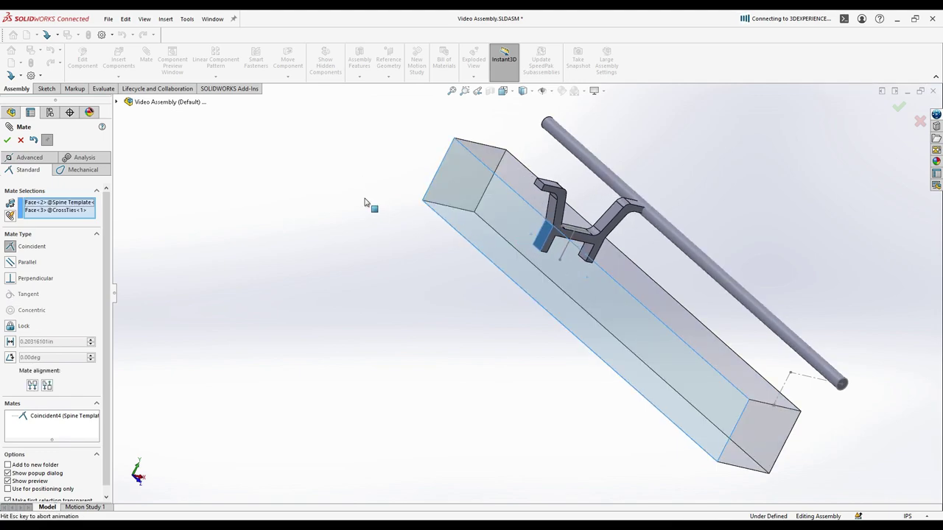
pyautogui.click(8, 141)
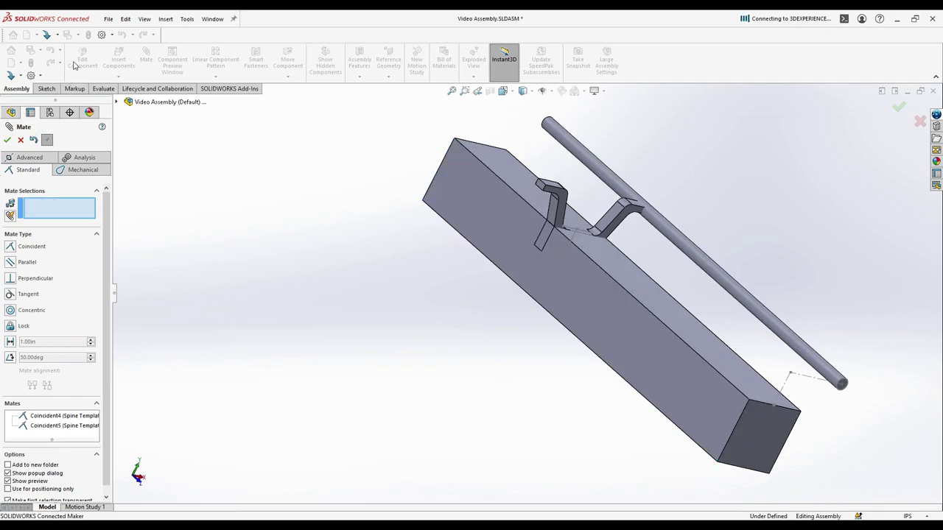
pyautogui.click(20, 140)
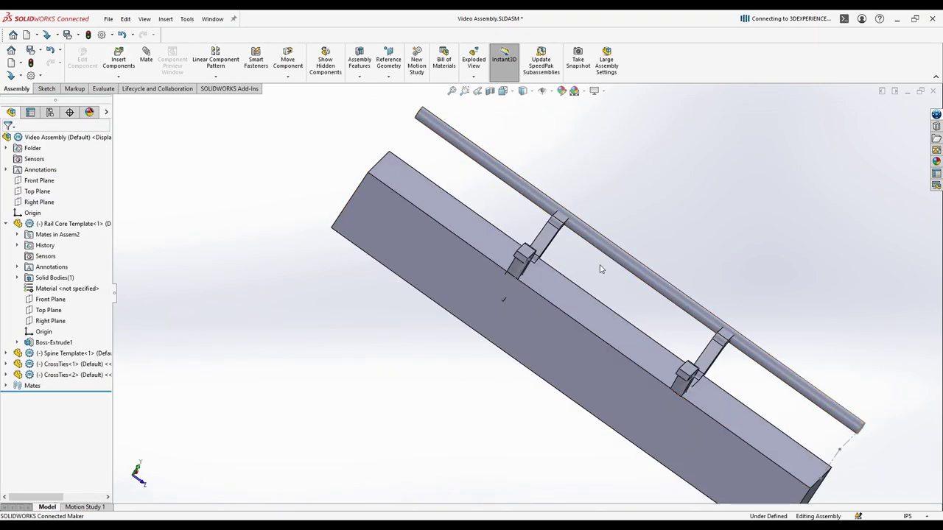
pyautogui.click(614, 257)
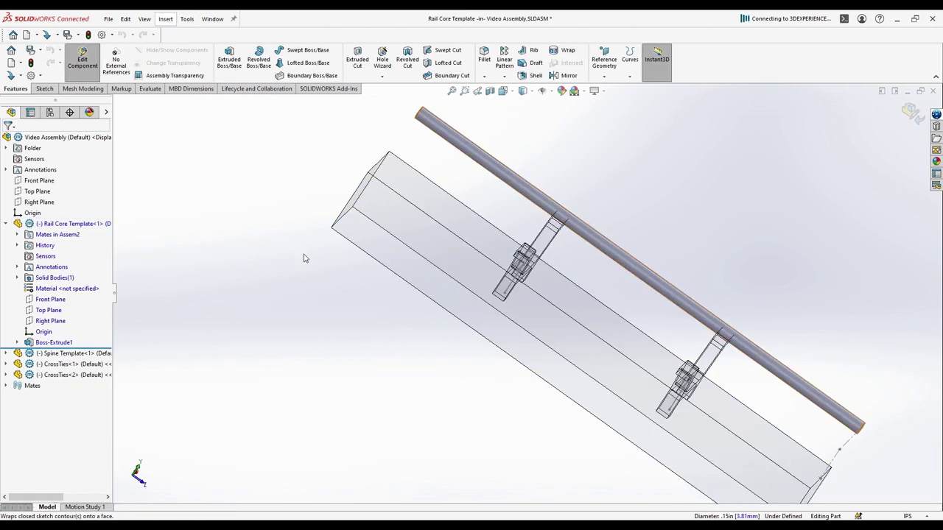
# Cut both cross-ties into the rail core as a Cavity and exit in-context part editing
pyautogui.click(541, 242)
pyautogui.click(708, 359)
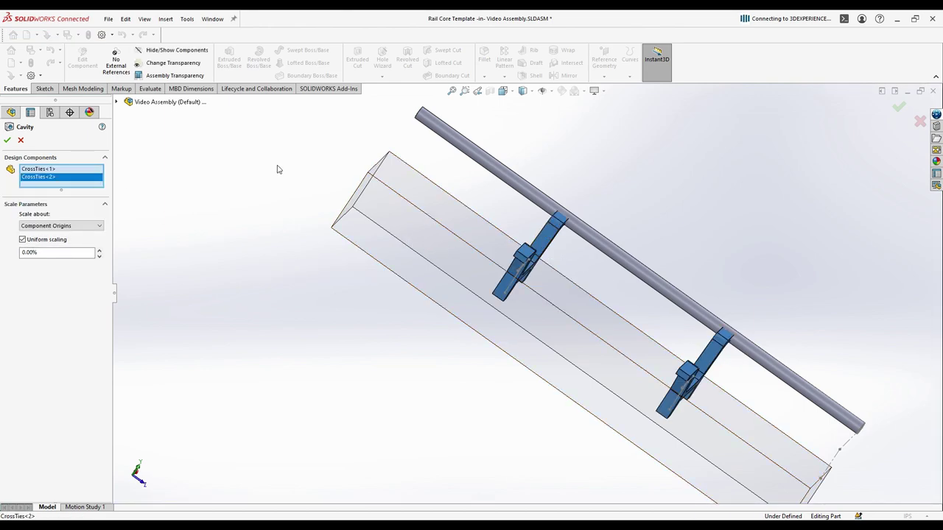
pyautogui.click(8, 141)
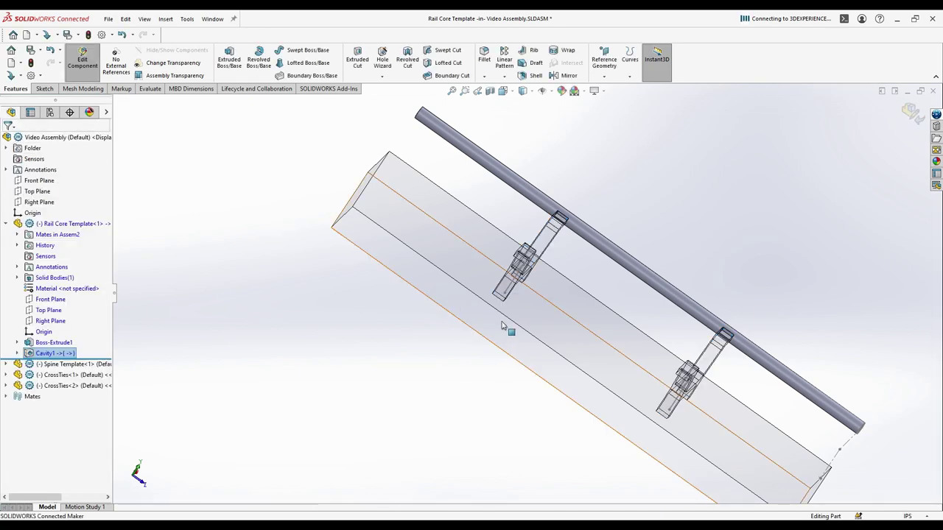
pyautogui.click(74, 61)
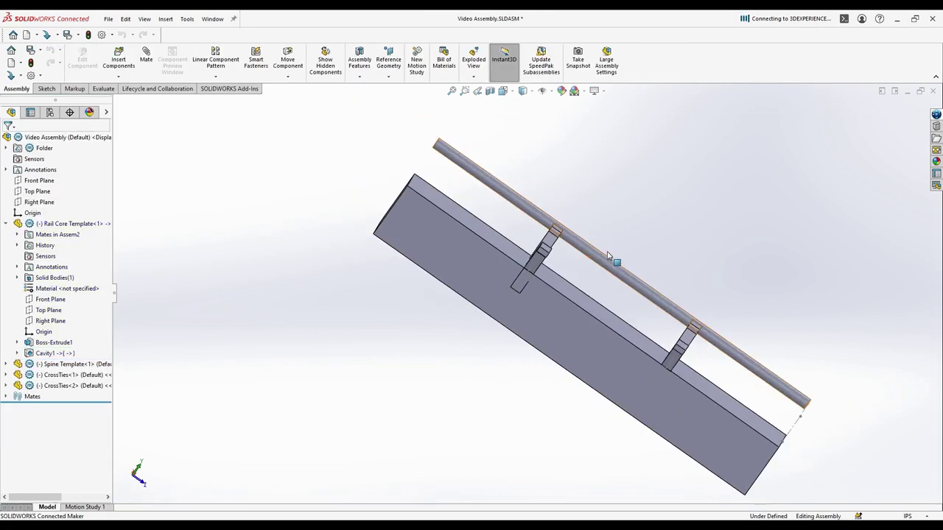
pyautogui.scroll(-6, 611, 258)
pyautogui.moveTo(640, 386); pyautogui.dragTo(692, 414, button='middle')
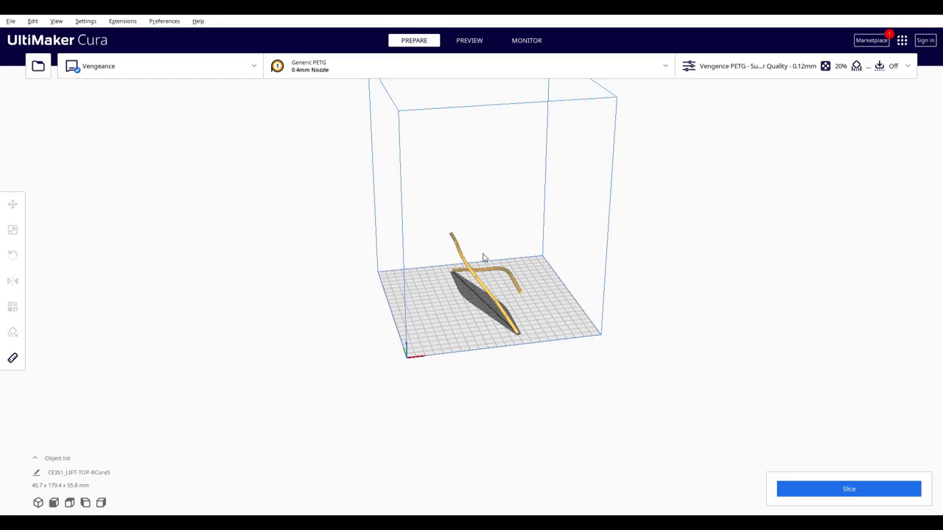
# Orbit around the rail-core model on the Cura build plate to view it from new angles
pyautogui.moveTo(484, 258); pyautogui.dragTo(412, 306, button='right')
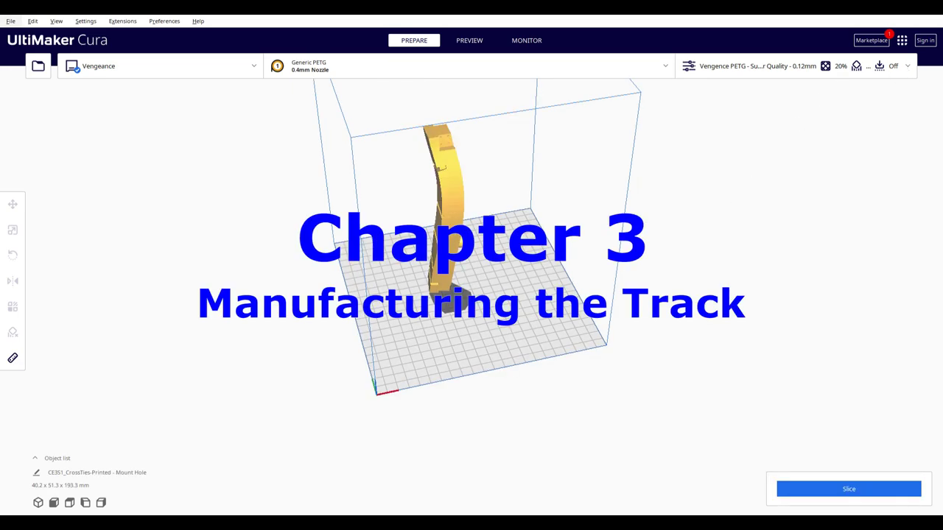
pyautogui.moveTo(457, 243); pyautogui.dragTo(498, 245, button='right')
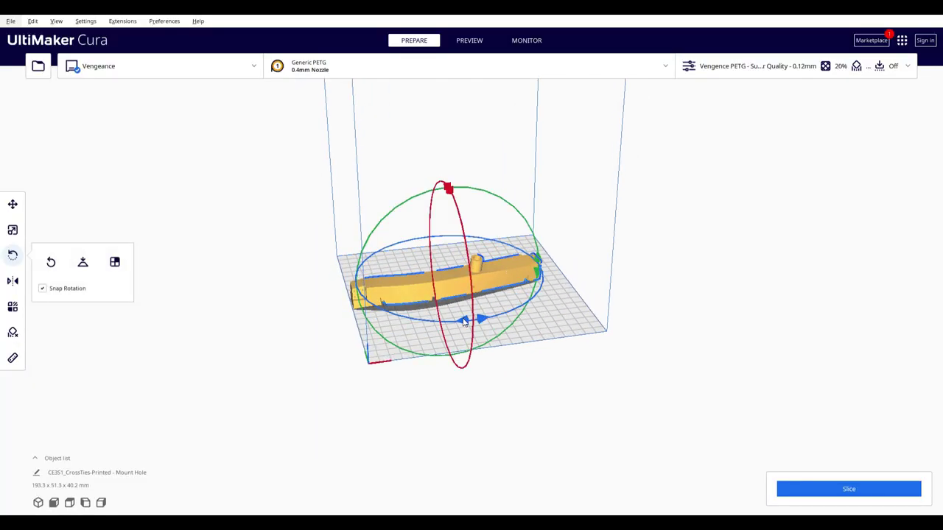
# Turn the cross-tie part about its vertical axis, then slide the preview up to show all layers
pyautogui.moveTo(453, 328); pyautogui.dragTo(404, 327)
pyautogui.click(549, 360)
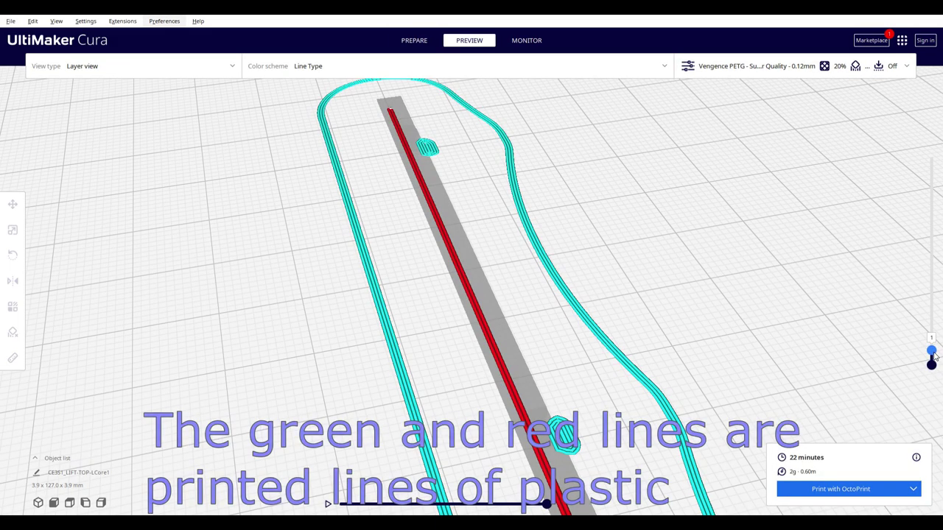
pyautogui.moveTo(931, 361); pyautogui.dragTo(931, 246)
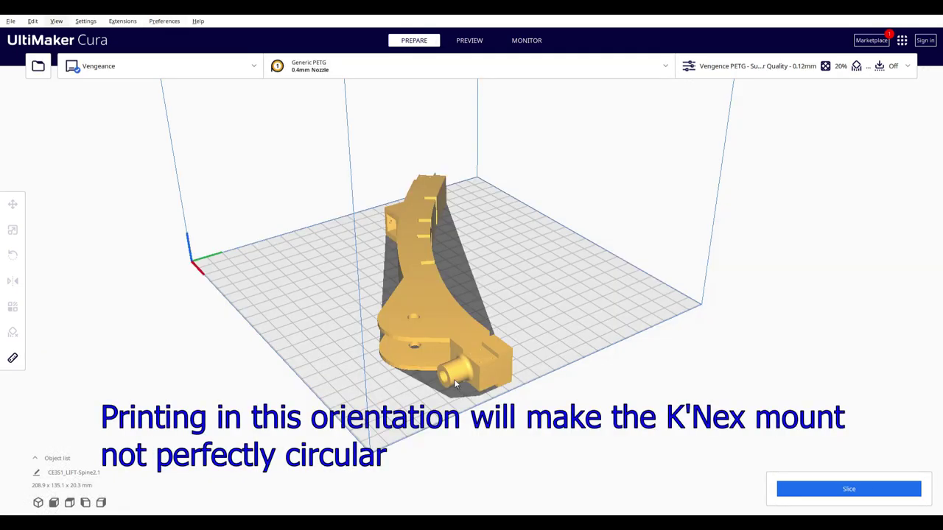
pyautogui.moveTo(455, 384); pyautogui.dragTo(462, 438, button='right')
pyautogui.scroll(10, 453, 440)
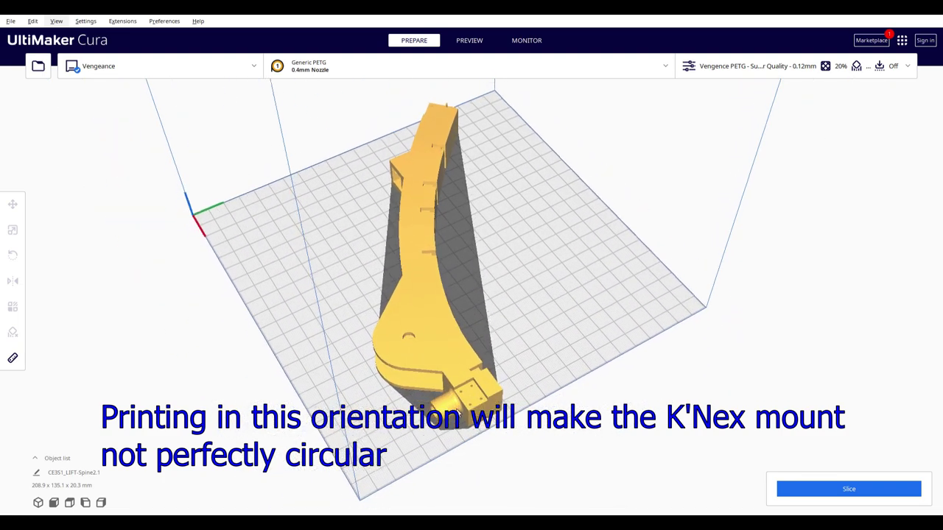
pyautogui.moveTo(464, 376); pyautogui.dragTo(564, 313, button='right')
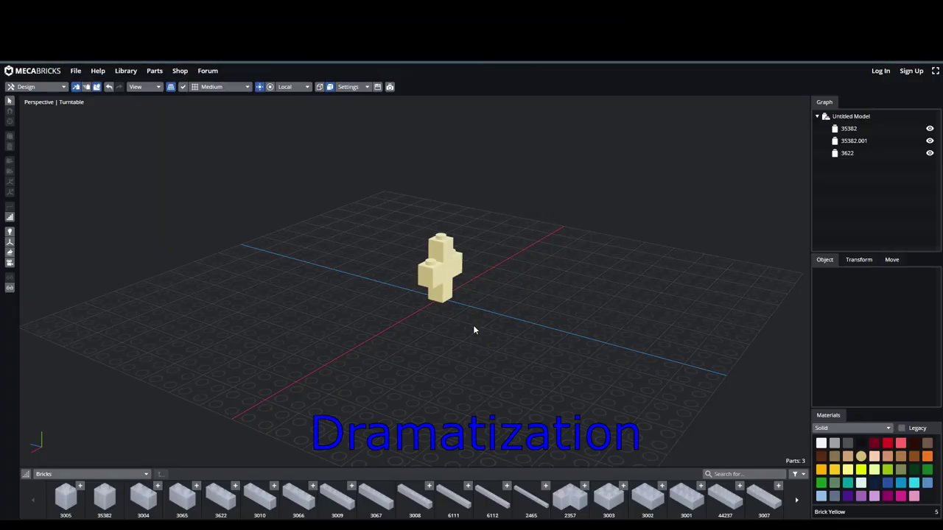
pyautogui.moveTo(473, 330); pyautogui.dragTo(533, 343, button='right')
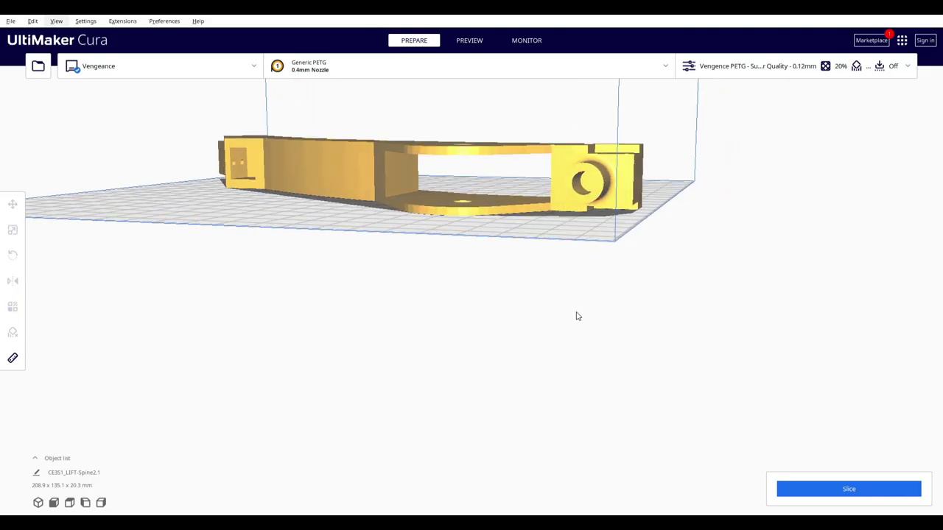
pyautogui.scroll(5, 578, 322)
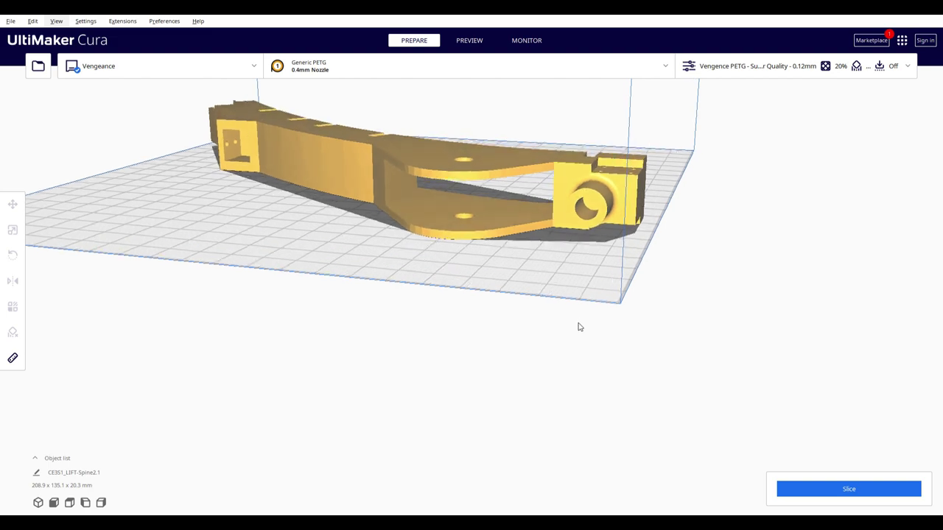
# Rotate the lift spine part 90° so it stands upright on its edge
pyautogui.moveTo(573, 331); pyautogui.dragTo(553, 343, button='right')
pyautogui.click(599, 232)
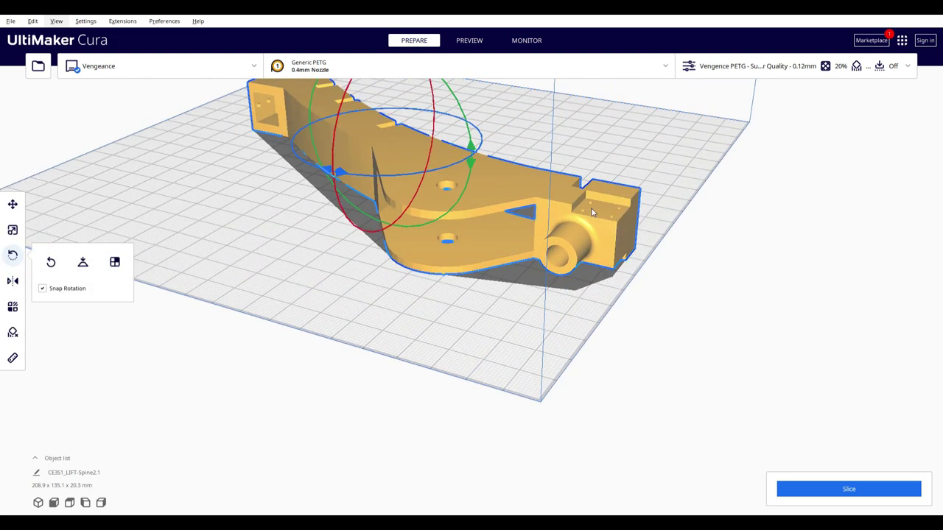
pyautogui.scroll(-5, 332, 169)
pyautogui.moveTo(332, 170); pyautogui.dragTo(409, 158, button='right')
pyautogui.scroll(3, 414, 120)
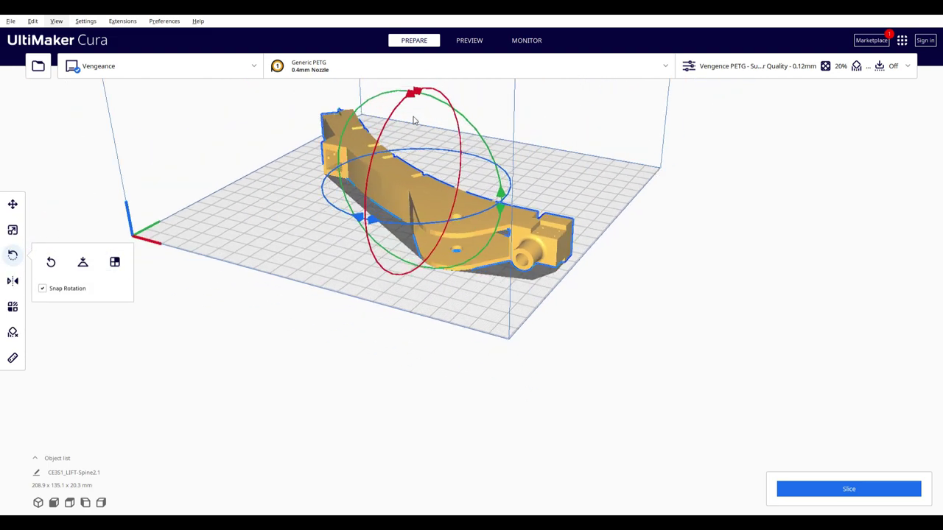
pyautogui.moveTo(415, 100); pyautogui.dragTo(463, 228)
pyautogui.click(454, 243)
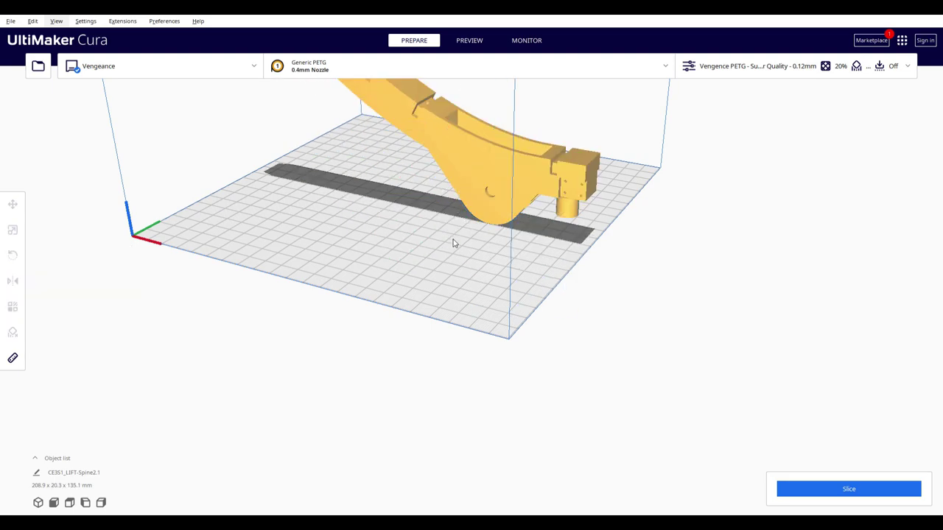
pyautogui.scroll(-4, 457, 180)
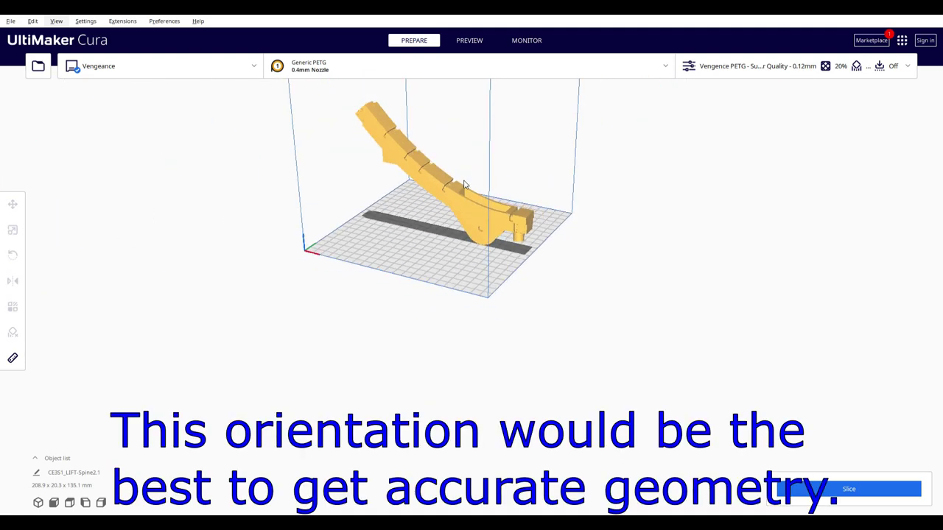
pyautogui.click(446, 188)
pyautogui.moveTo(446, 188); pyautogui.dragTo(468, 211, button='right')
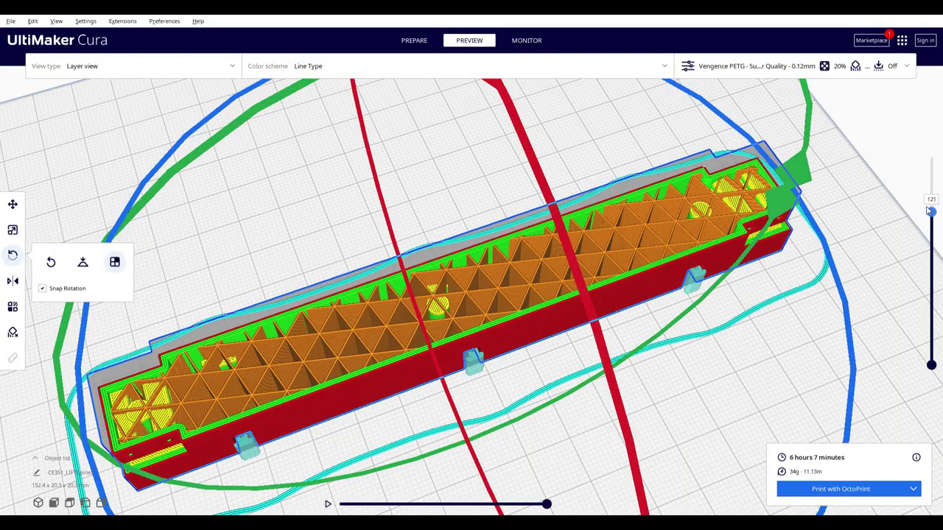
# Raise the layer slider to show the bar part's upper layers up to the solid top skin
pyautogui.moveTo(931, 197); pyautogui.dragTo(928, 160)
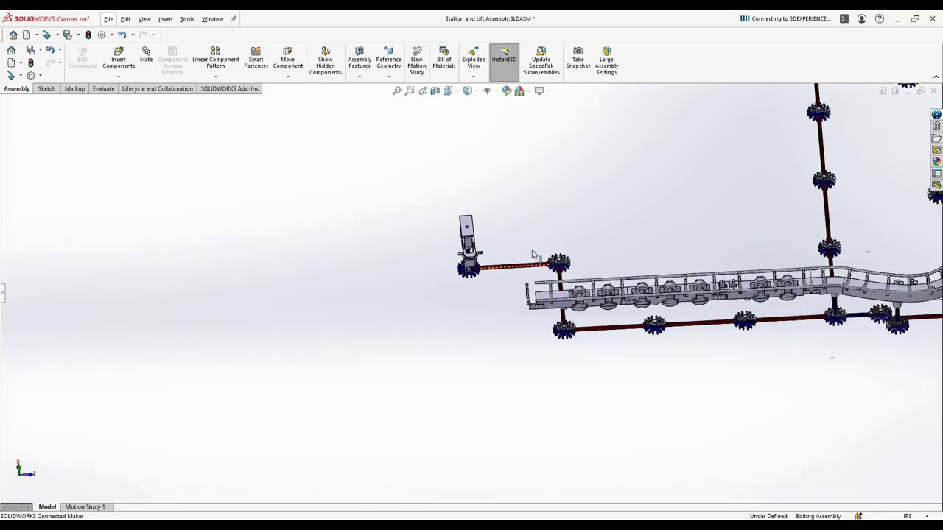
# Zoom and orbit the assembly to view the clamp, chain and the spine's notched top
pyautogui.scroll(5, 457, 323)
pyautogui.moveTo(451, 332); pyautogui.dragTo(432, 352, button='middle')
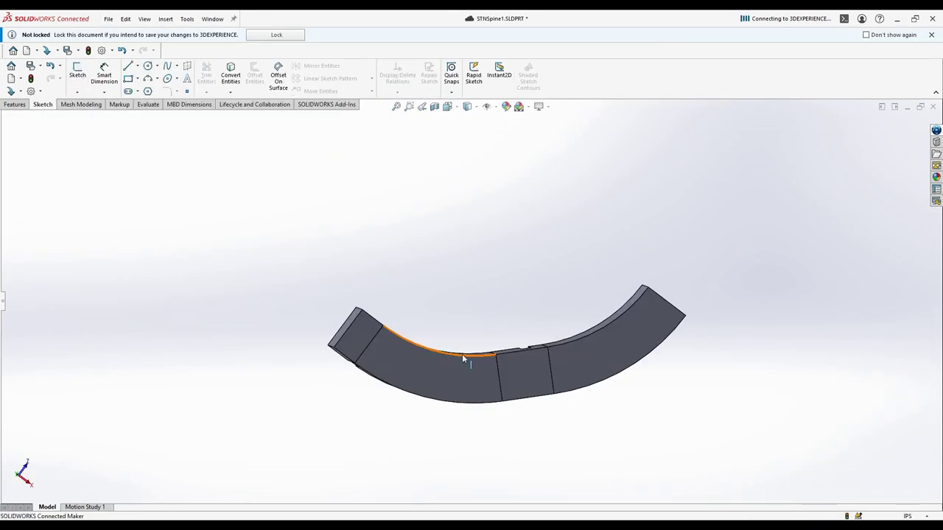
pyautogui.moveTo(462, 354); pyautogui.dragTo(438, 437, button='middle')
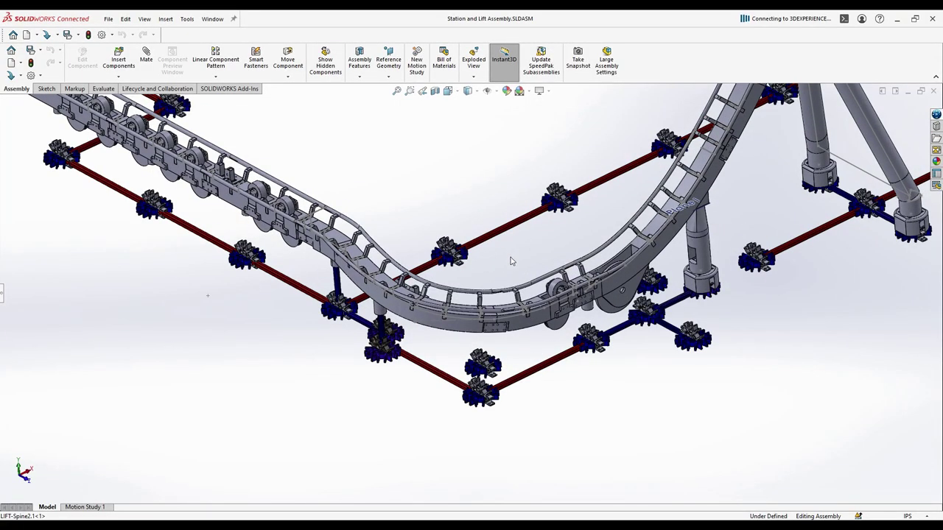
# Orbit in on the station track where it curves up into the lift
pyautogui.moveTo(511, 261); pyautogui.dragTo(492, 291, button='middle')
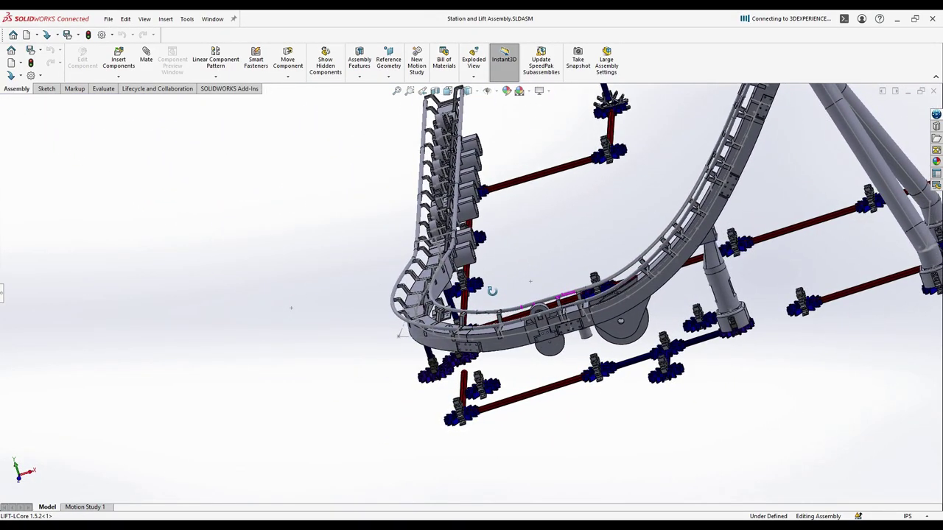